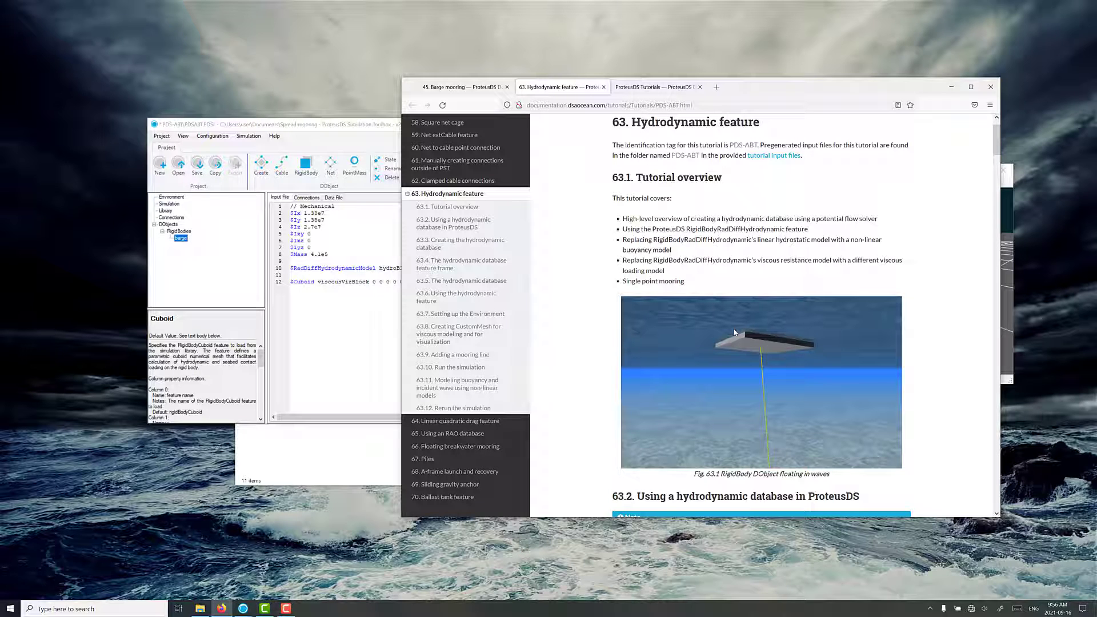
Look over the Barge mooring tutorial overview and return to the Hydrodynamic feature tutorial page.
{"action": "left_click", "coordinate": [482, 88]}
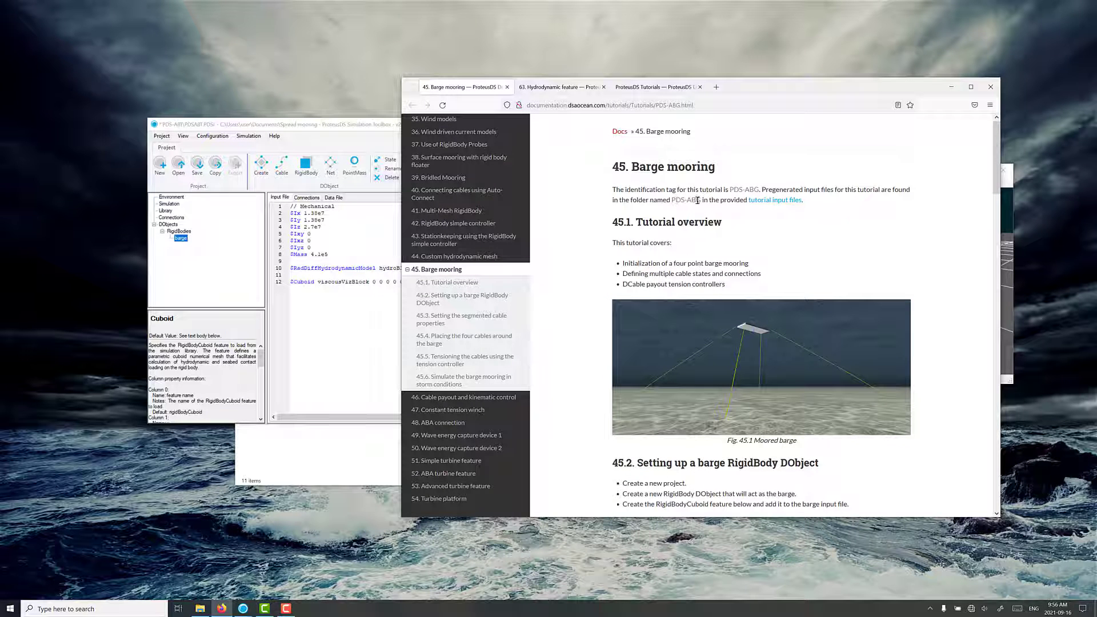
{"action": "scroll", "coordinate": [698, 200], "scroll_direction": "down", "scroll_amount": 3}
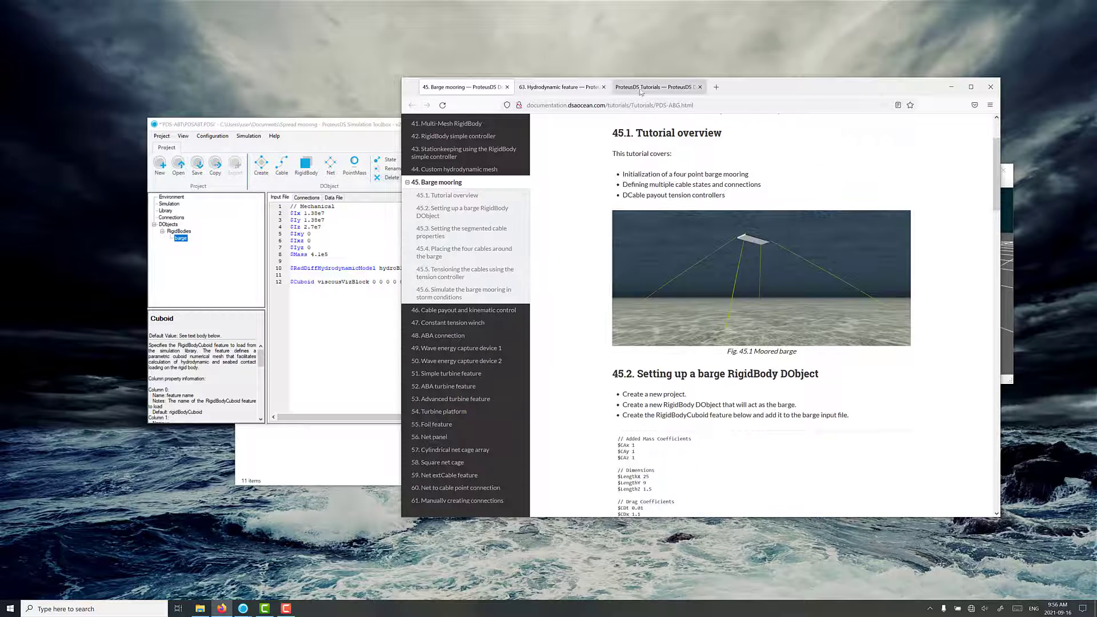
{"action": "left_click", "coordinate": [641, 89]}
{"action": "left_click", "coordinate": [591, 88]}
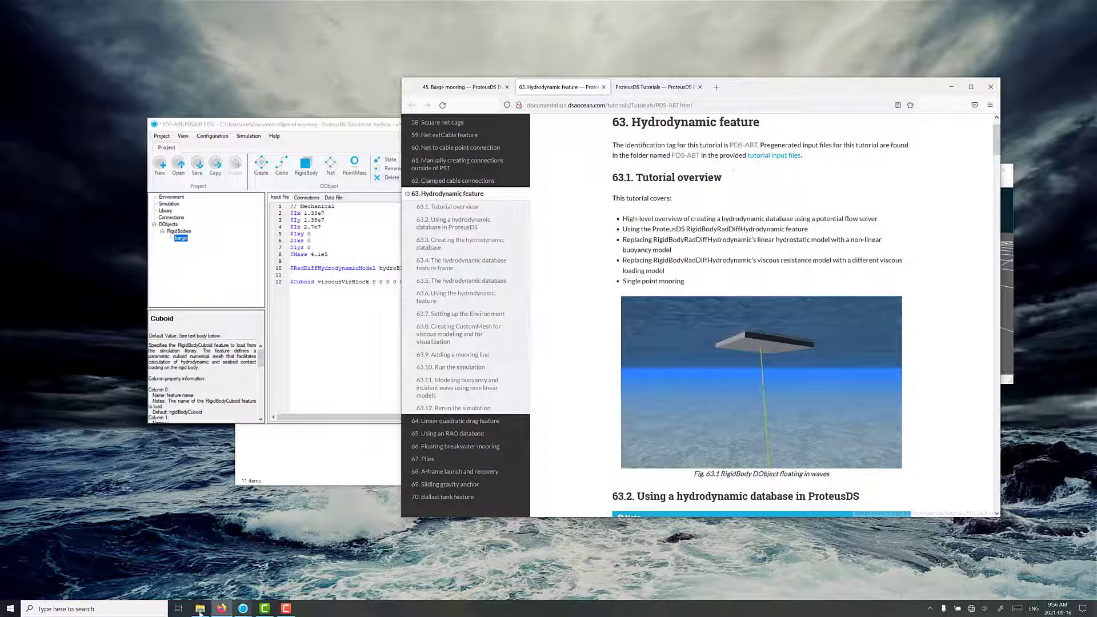
In File Explorer, look through the ProteusDS_TutorialInputFiles folder and the PDS-ABT project folder under Spread mooring, then close the window.
{"action": "left_click", "coordinate": [200, 609]}
{"action": "left_click", "coordinate": [318, 207]}
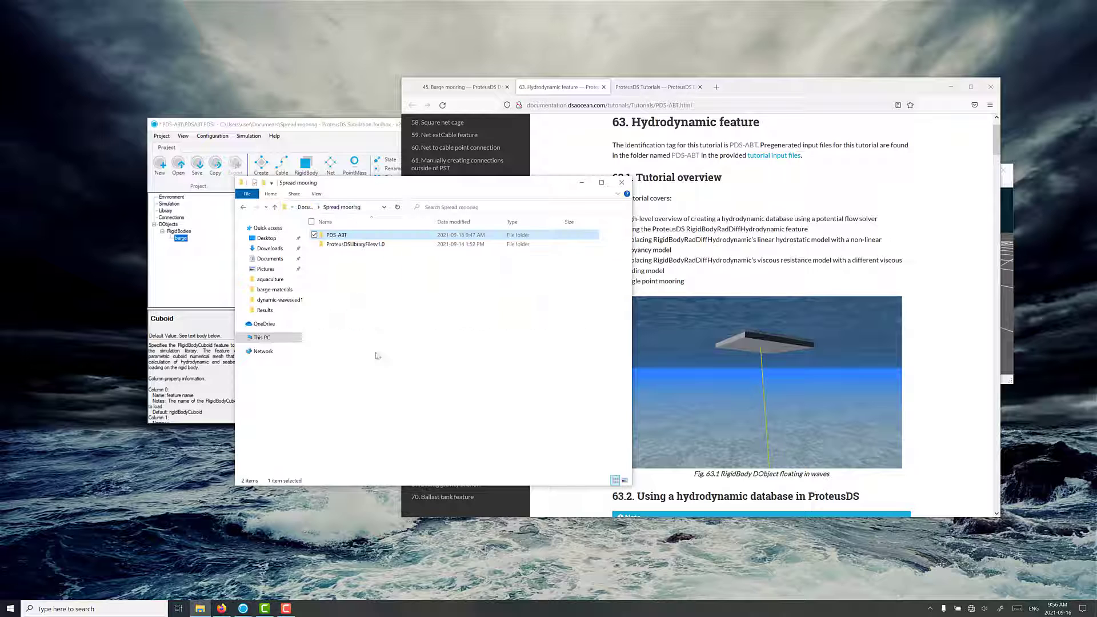
{"action": "left_click", "coordinate": [307, 207]}
{"action": "double_click", "coordinate": [356, 309]}
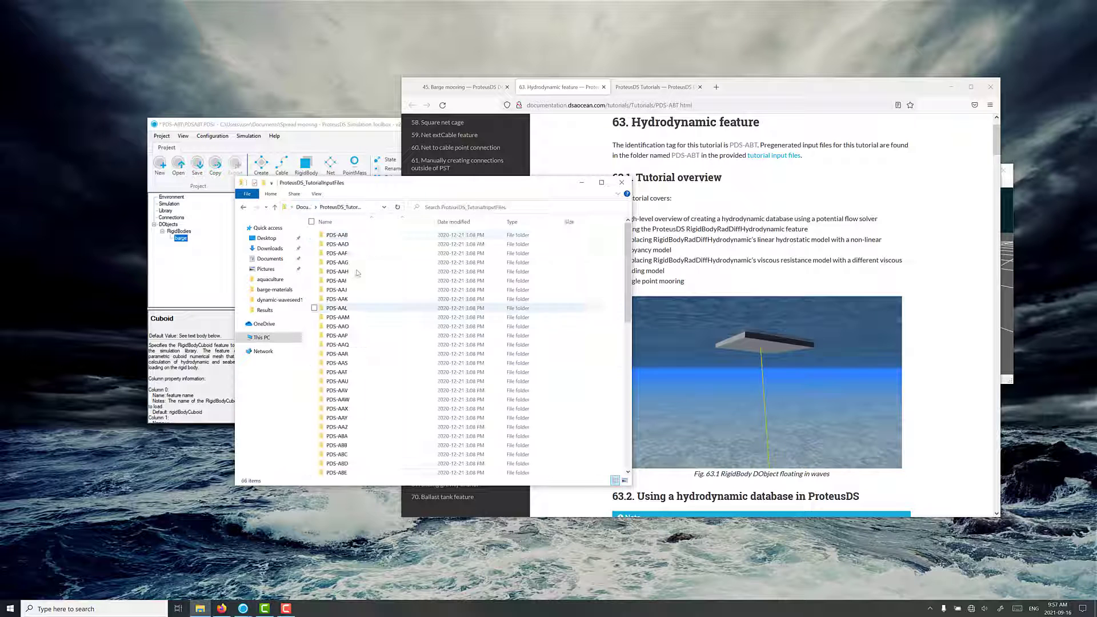
{"action": "scroll", "coordinate": [346, 314], "scroll_direction": "down", "scroll_amount": 7}
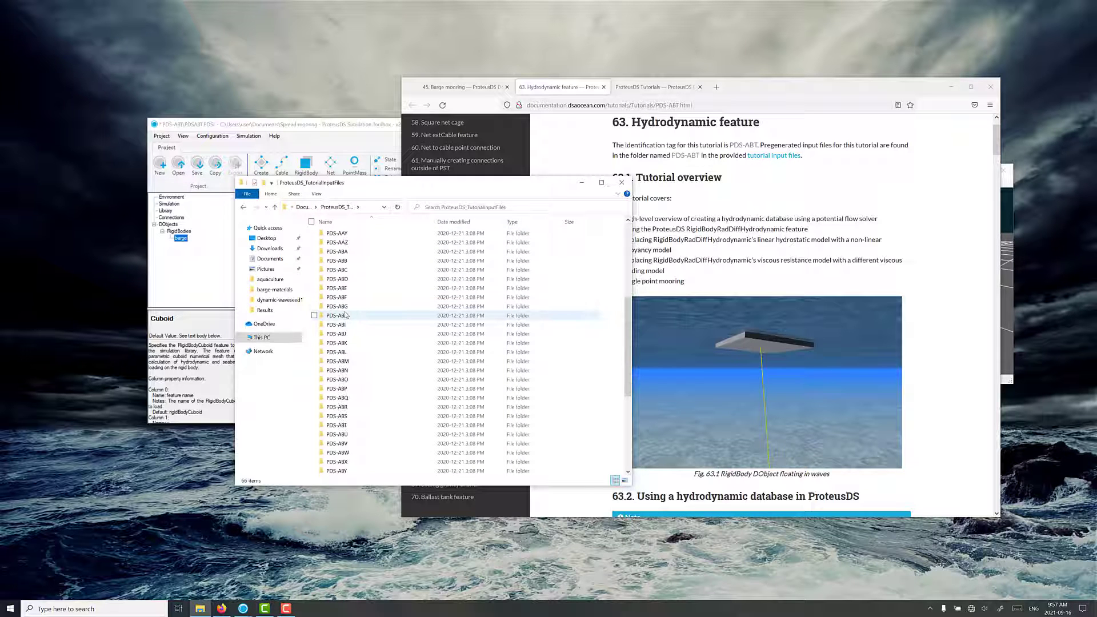
{"action": "left_click", "coordinate": [304, 207]}
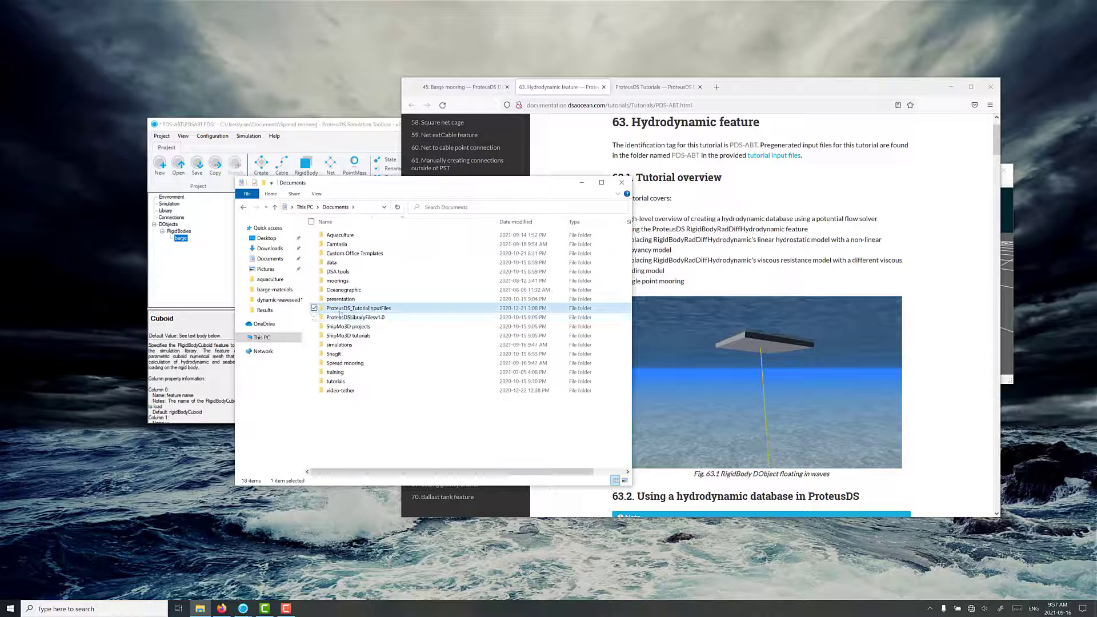
{"action": "double_click", "coordinate": [345, 363]}
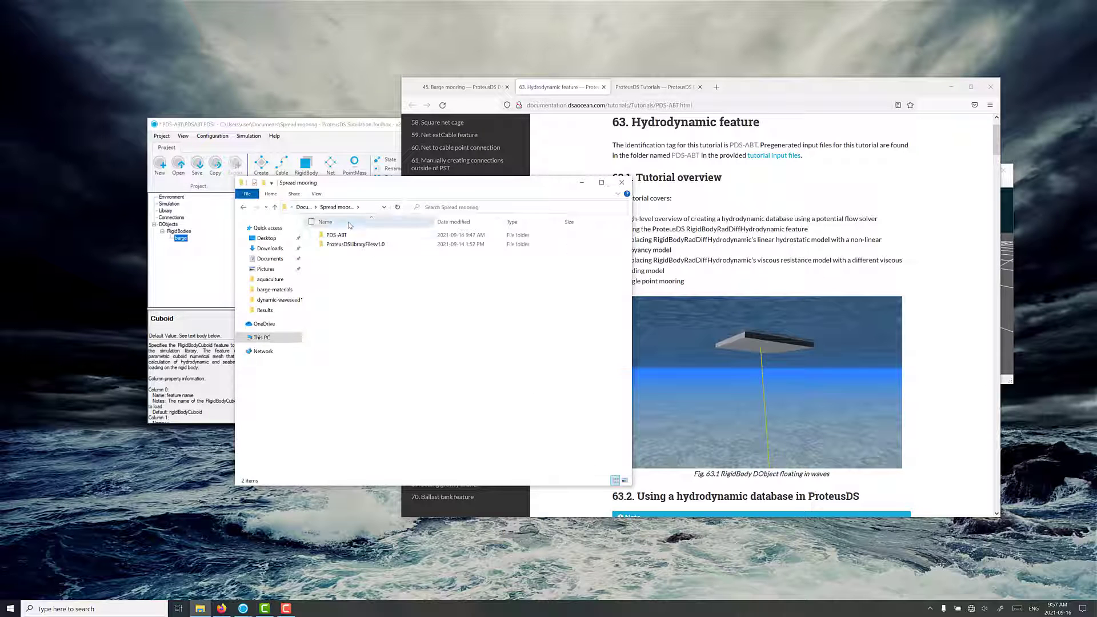
{"action": "double_click", "coordinate": [337, 235]}
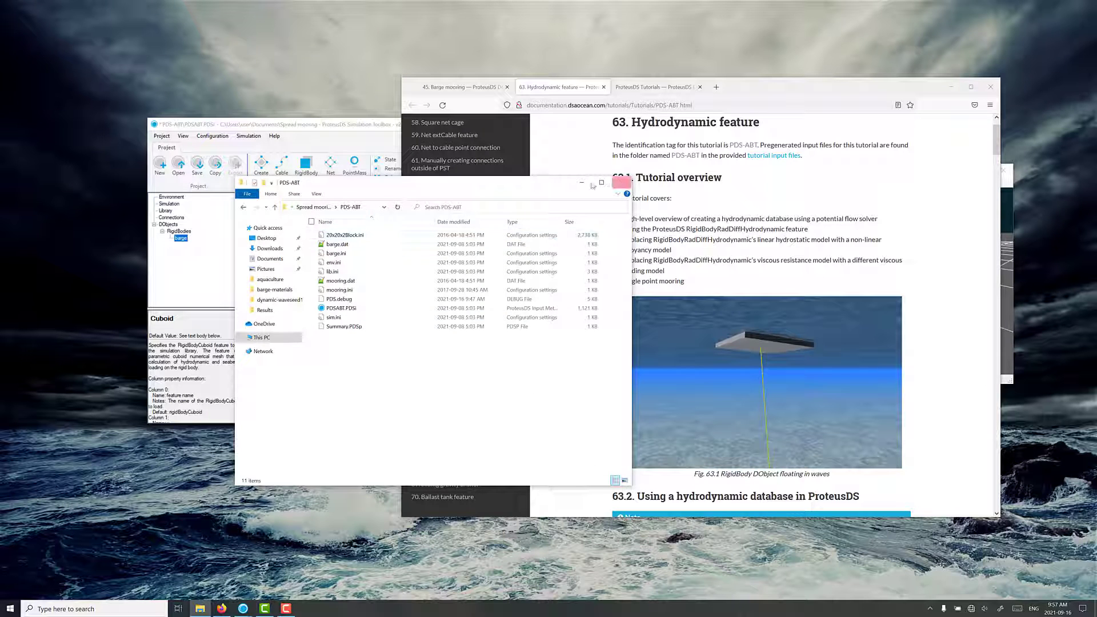
{"action": "left_click", "coordinate": [622, 183]}
Switch to ProteusDS Simulation Toolbox and inspect the barge in the Visualizer from several angles and distances.
{"action": "left_click", "coordinate": [389, 268]}
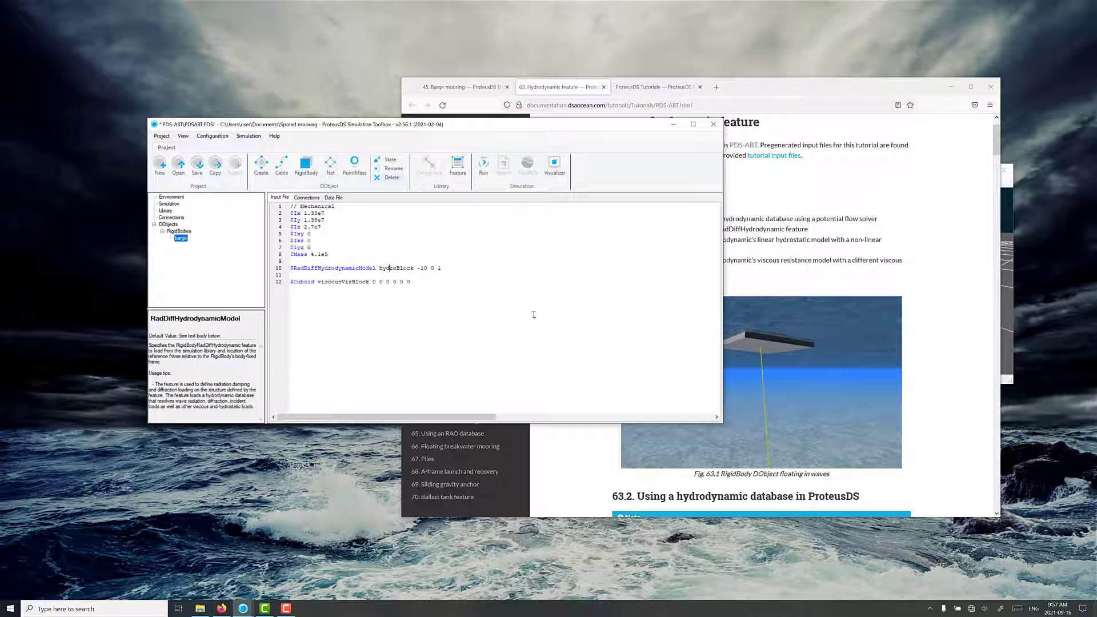
{"action": "left_click", "coordinate": [555, 166]}
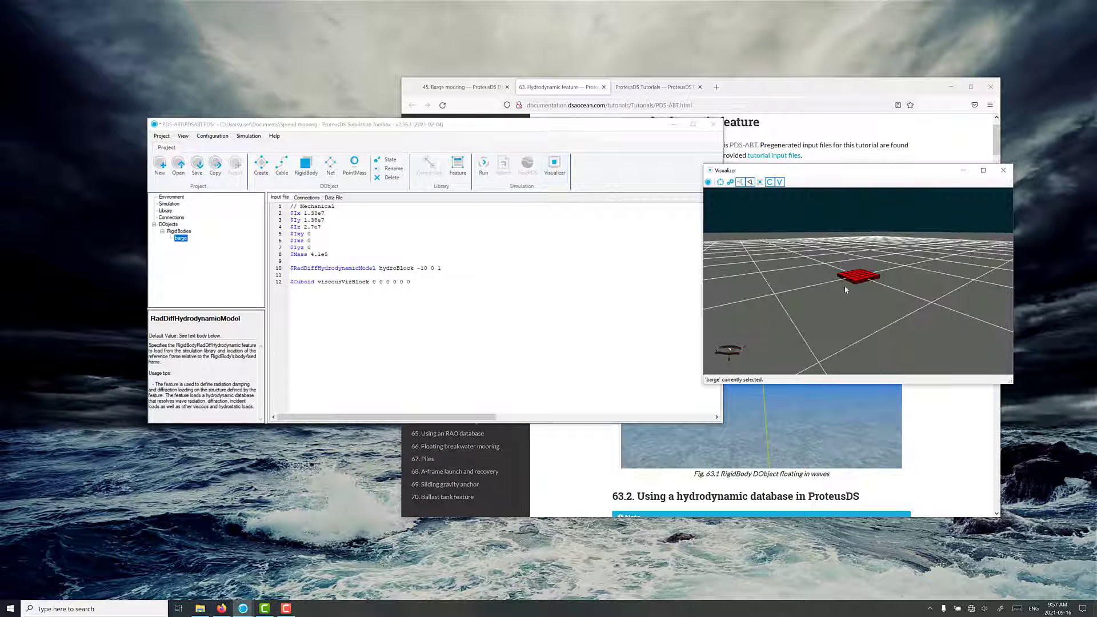
{"action": "scroll", "coordinate": [845, 291], "scroll_direction": "up", "scroll_amount": 3}
{"action": "left_click_drag", "start_coordinate": [844, 285], "coordinate": [844, 280]}
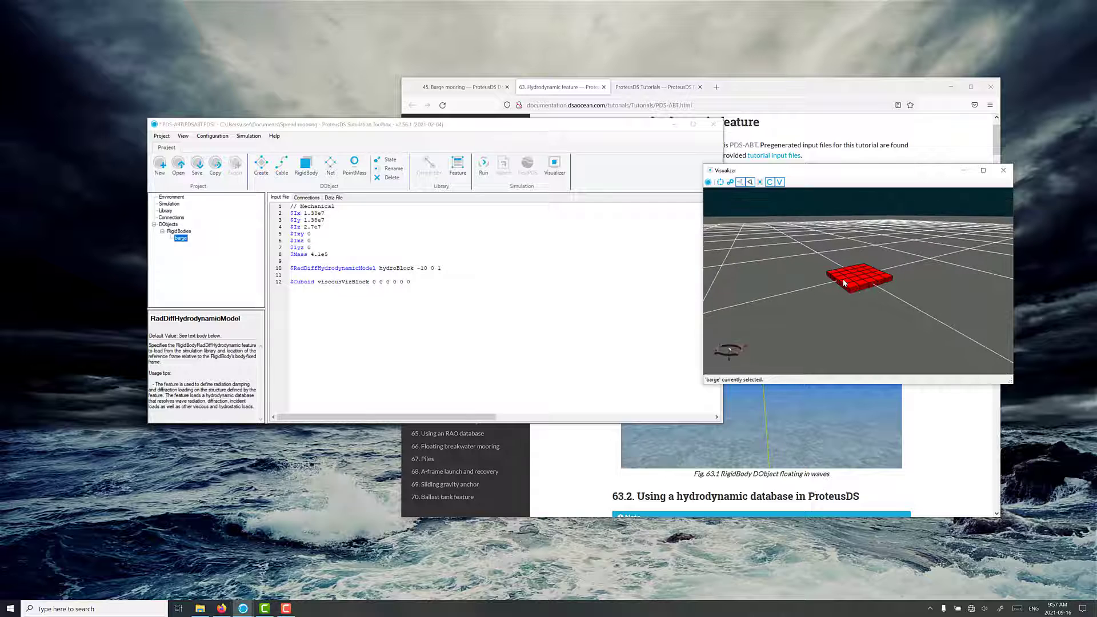
{"action": "scroll", "coordinate": [854, 293], "scroll_direction": "down", "scroll_amount": 2}
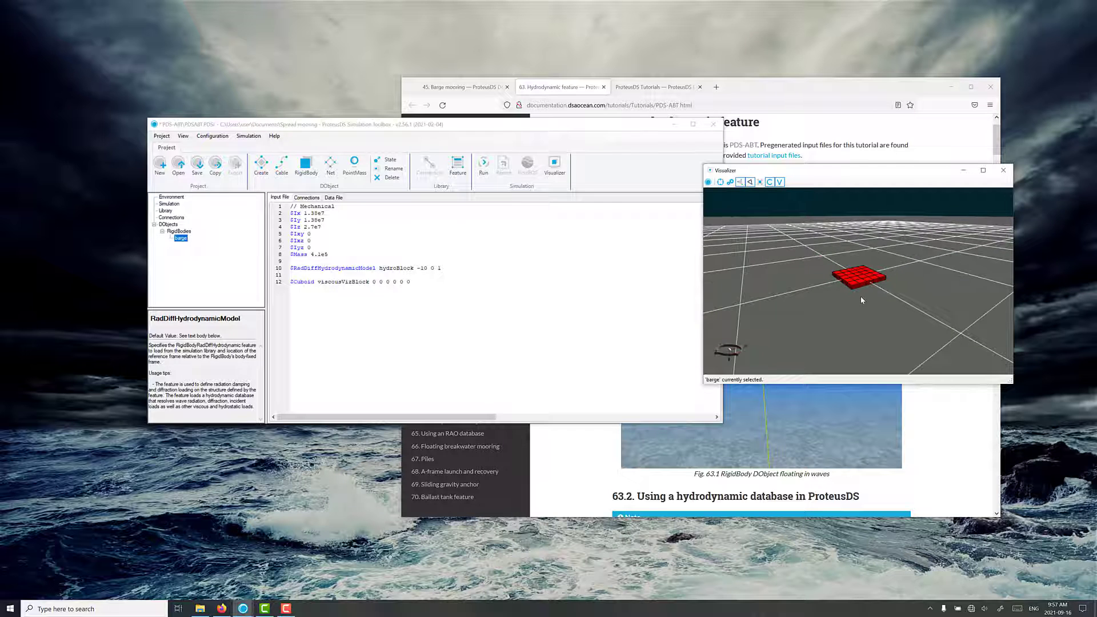
{"action": "left_click_drag", "start_coordinate": [861, 296], "coordinate": [862, 292]}
{"action": "scroll", "coordinate": [862, 292], "scroll_direction": "down", "scroll_amount": 1}
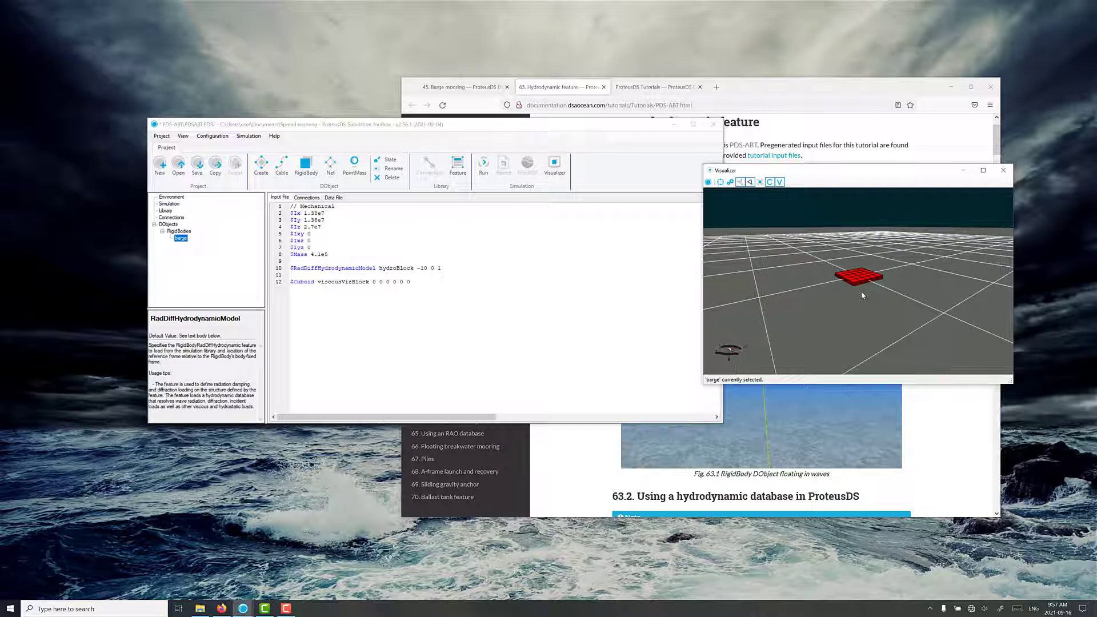
{"action": "scroll", "coordinate": [862, 292], "scroll_direction": "up", "scroll_amount": 3}
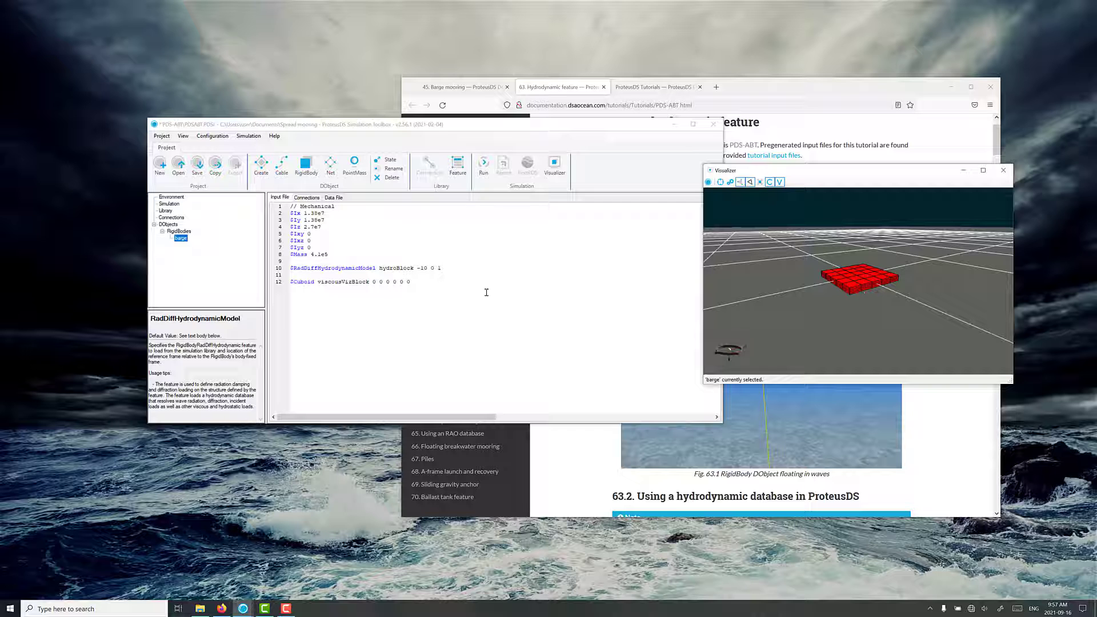
Move the toolbox window clear of the Visualizer, minimise the browser, and view the barge from above.
{"action": "left_click_drag", "start_coordinate": [579, 127], "coordinate": [533, 127]}
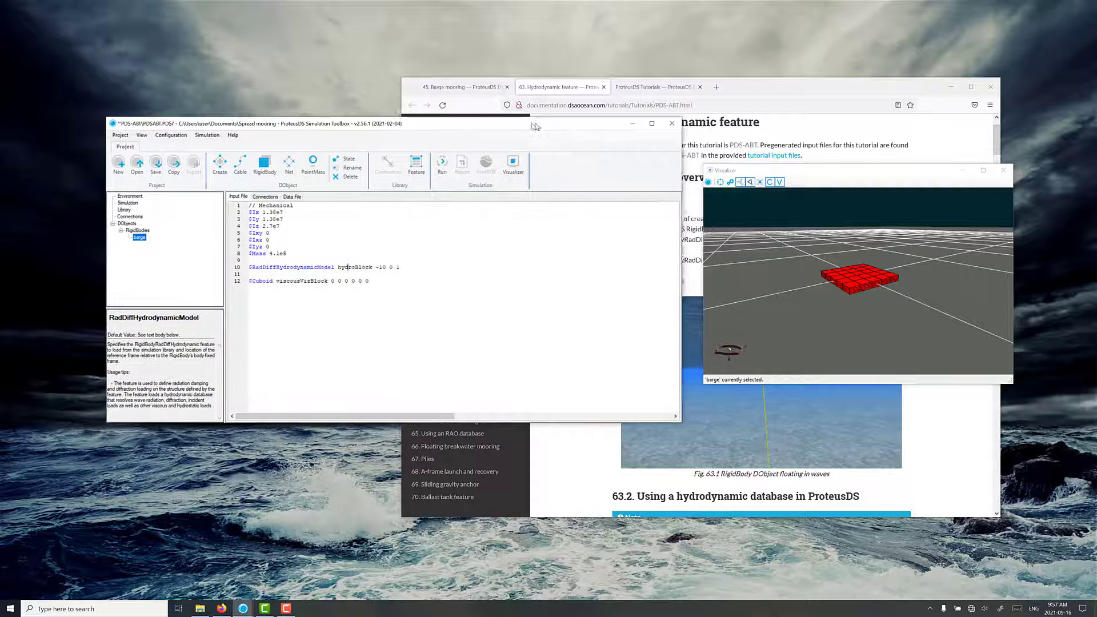
{"action": "left_click", "coordinate": [939, 101]}
{"action": "left_click", "coordinate": [950, 87]}
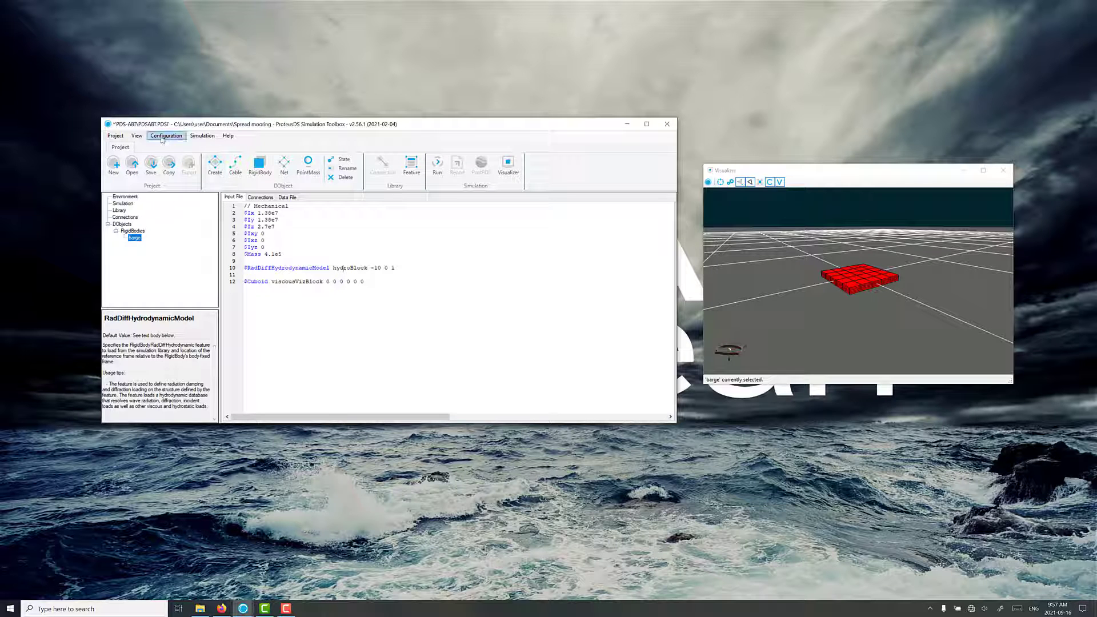
{"action": "scroll", "coordinate": [811, 286], "scroll_direction": "down", "scroll_amount": 5}
{"action": "left_click_drag", "start_coordinate": [827, 273], "coordinate": [829, 323]}
Review the Environment input file, checking the WaterDepth property of the seabed.
{"action": "left_click", "coordinate": [134, 198]}
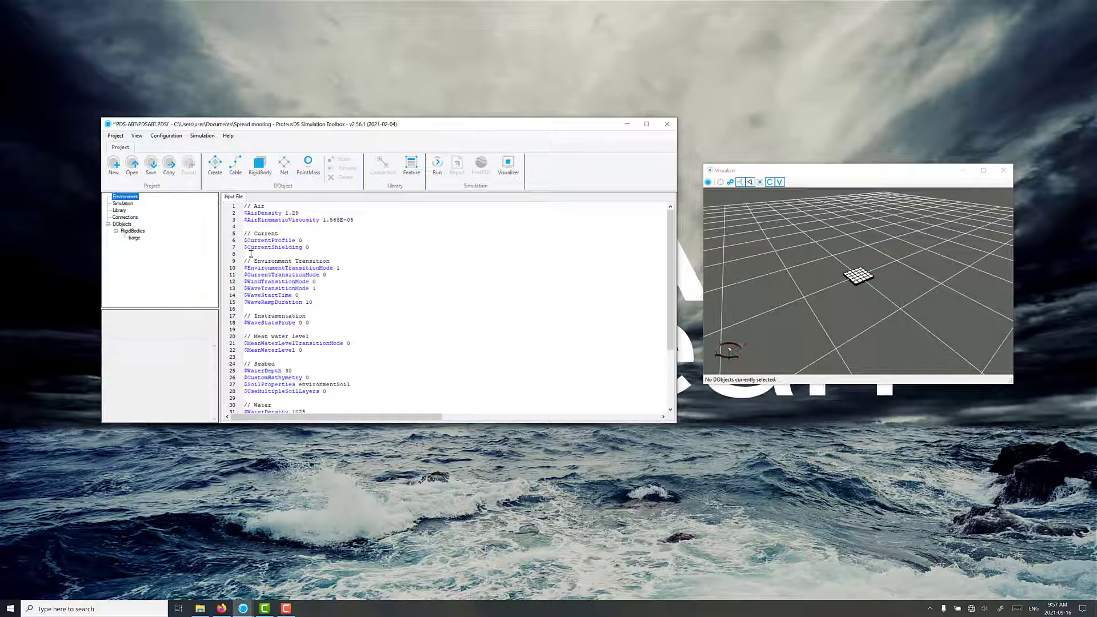
{"action": "scroll", "coordinate": [299, 333], "scroll_direction": "down", "scroll_amount": 4}
{"action": "scroll", "coordinate": [299, 329], "scroll_direction": "up", "scroll_amount": 4}
{"action": "left_click", "coordinate": [292, 371]}
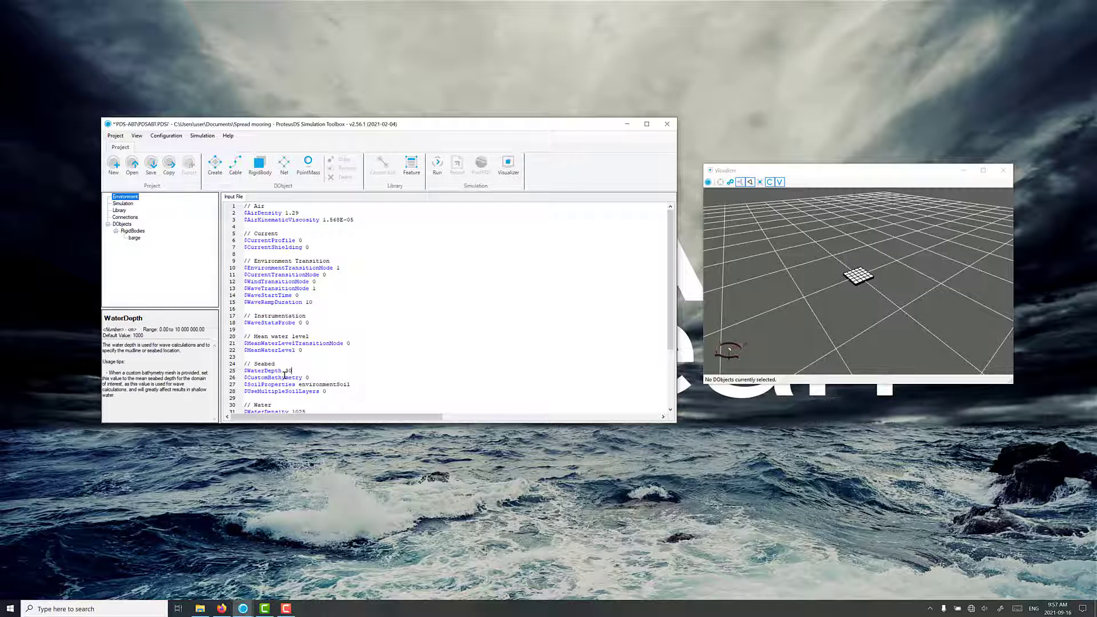
{"action": "double_click", "coordinate": [288, 372]}
{"action": "left_click", "coordinate": [292, 370]}
{"action": "left_click_drag", "start_coordinate": [804, 308], "coordinate": [810, 270]}
Open the Taut Multi-Leg Mooring assistant for the barge and confirm it as the RigidBody.
{"action": "left_click", "coordinate": [134, 237]}
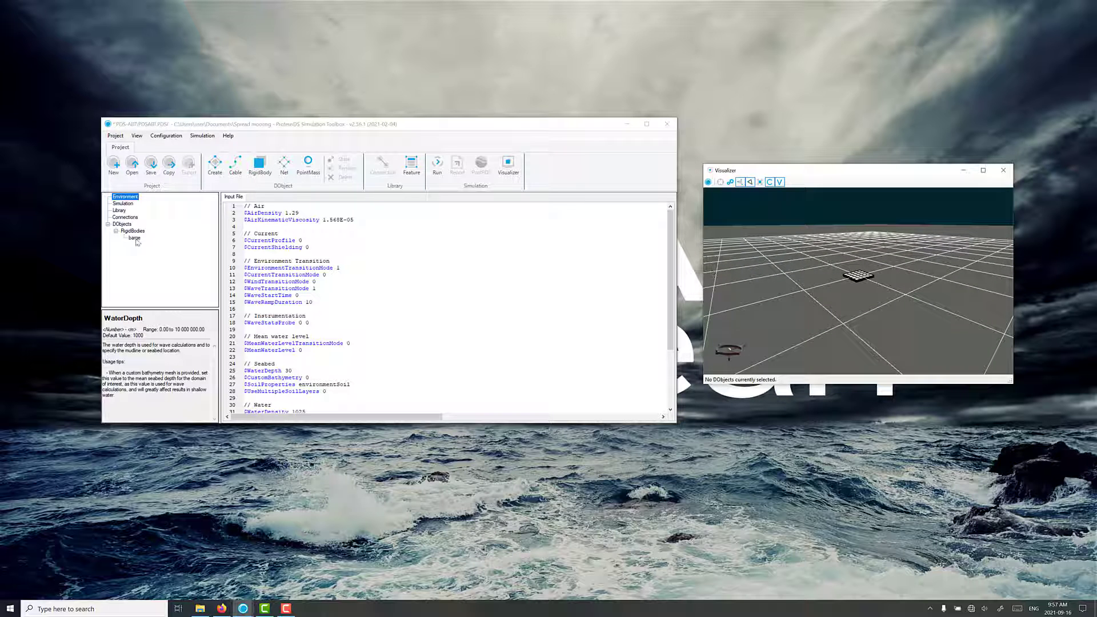
{"action": "left_click", "coordinate": [166, 135]}
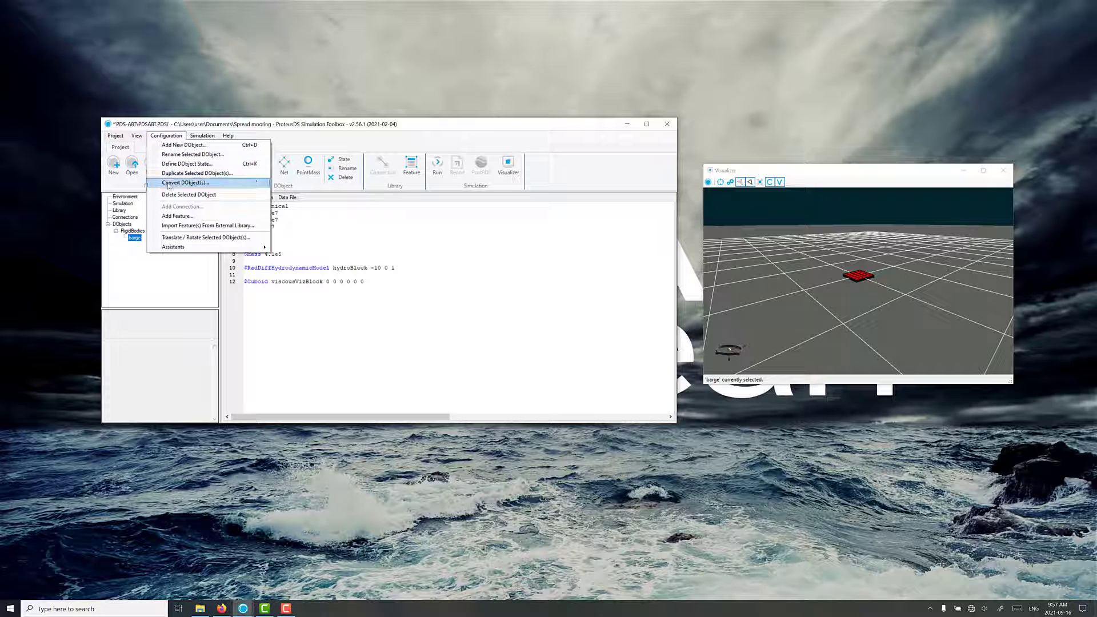
{"action": "mouse_move", "coordinate": [175, 247]}
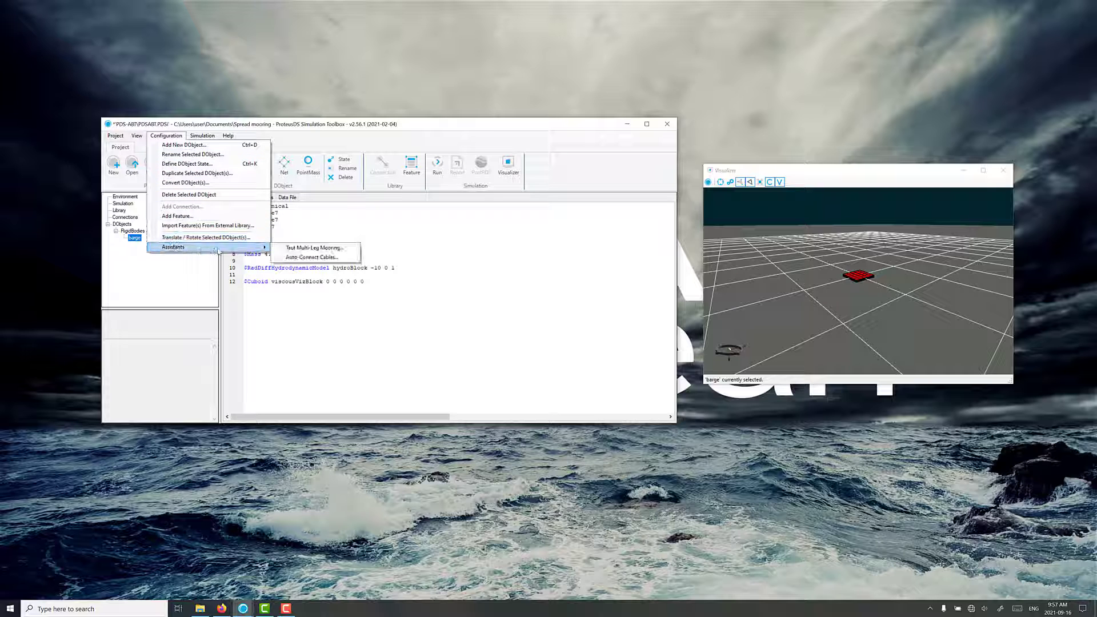
{"action": "left_click", "coordinate": [313, 248]}
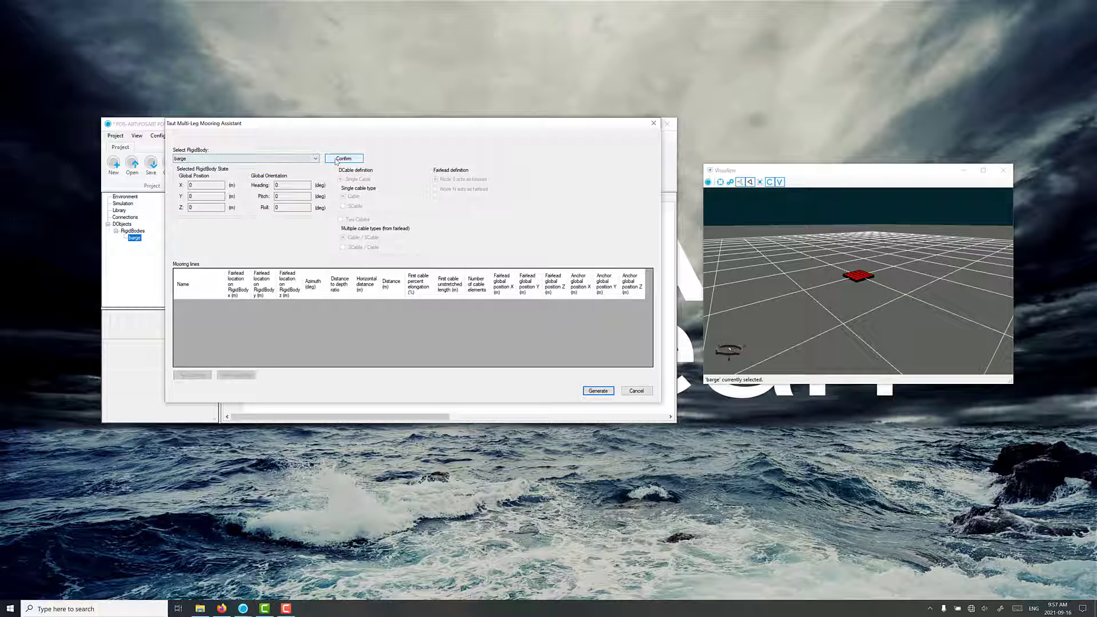
{"action": "left_click", "coordinate": [344, 159]}
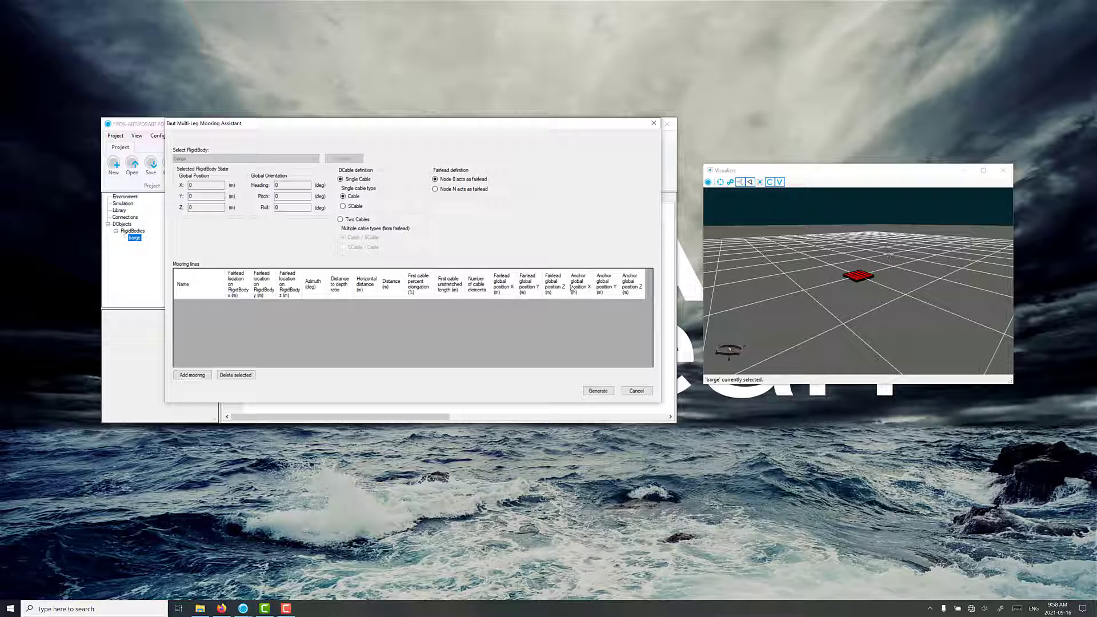
Add a first mooring line with its fairlead on the barge at x 10 m and y 10 m.
{"action": "left_click", "coordinate": [192, 375]}
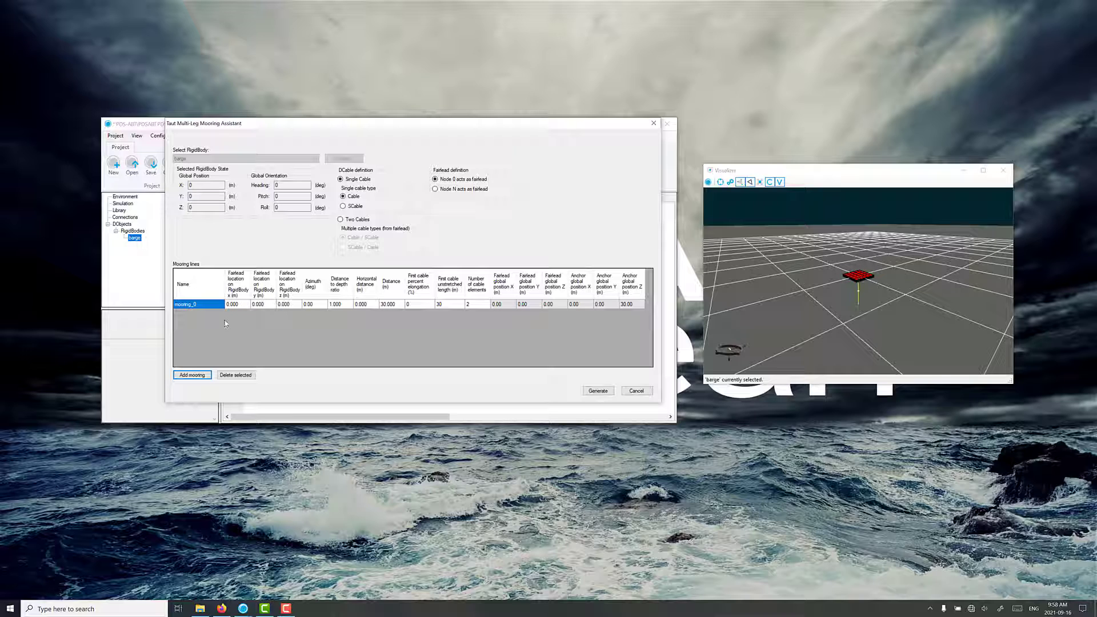
{"action": "left_click", "coordinate": [236, 305]}
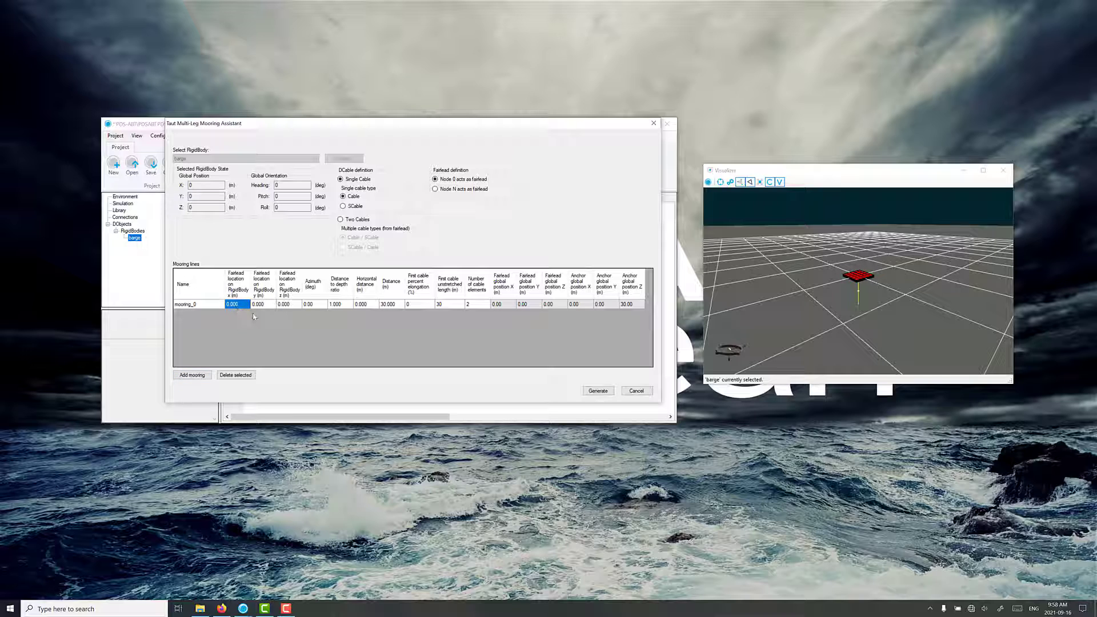
{"action": "type", "text": "10"}
{"action": "left_click", "coordinate": [260, 307]}
{"action": "type", "text": "10"}
{"action": "left_click", "coordinate": [289, 306]}
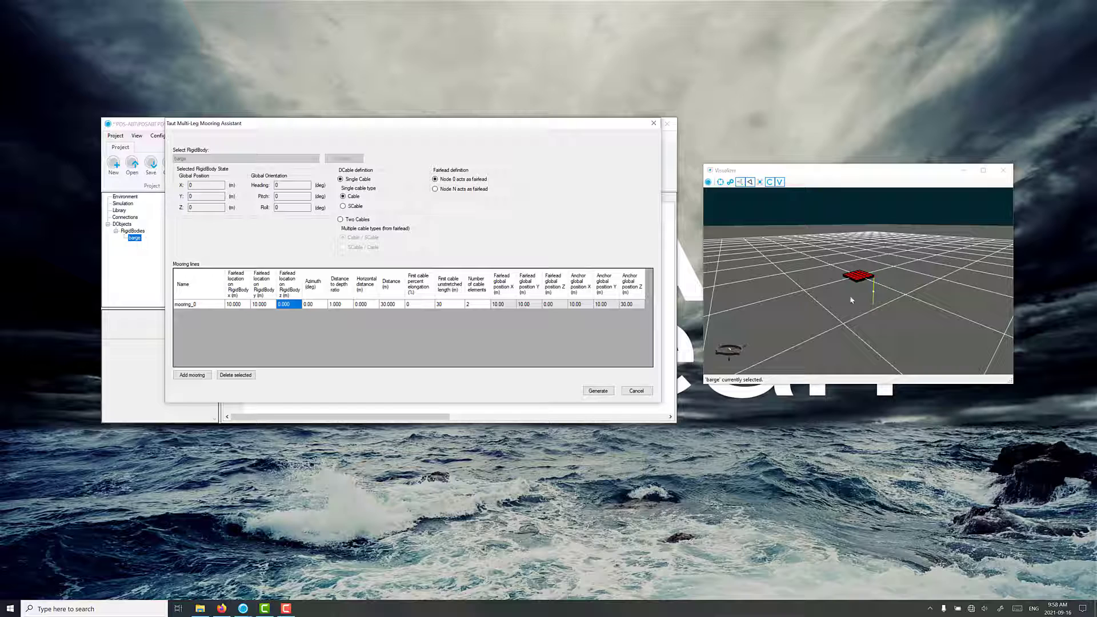
Give the first mooring line an azimuth of 45 degrees, a horizontal distance of 150 m and 15 cable elements.
{"action": "left_click", "coordinate": [306, 307]}
{"action": "type", "text": "45"}
{"action": "key", "text": "Tab"}
{"action": "left_click", "coordinate": [363, 308]}
{"action": "type", "text": "150"}
{"action": "key", "text": "Tab"}
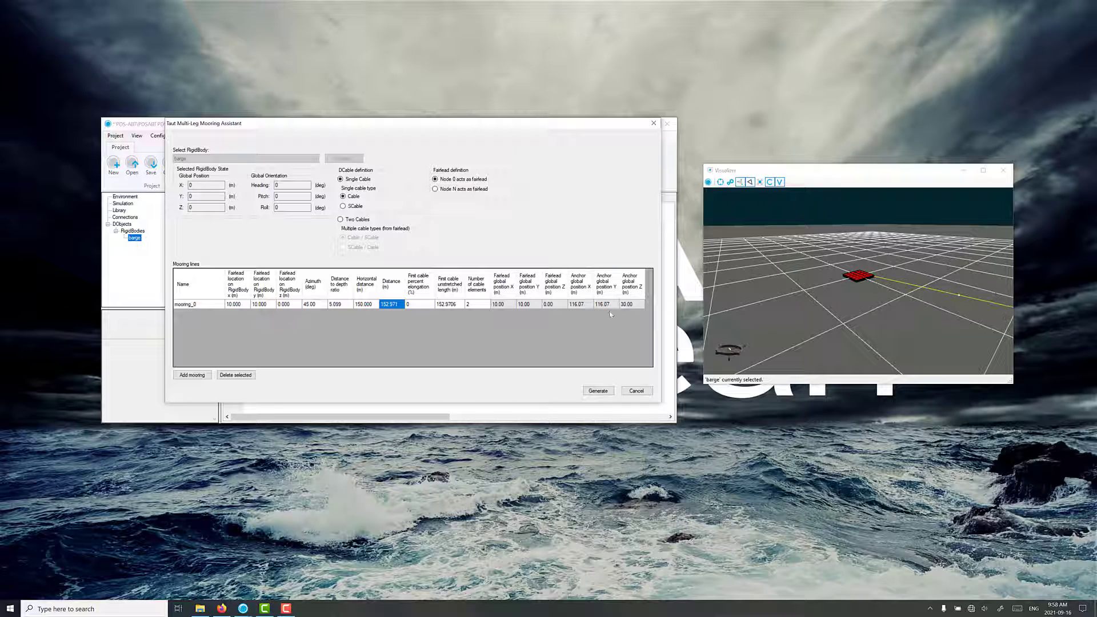
{"action": "left_click", "coordinate": [476, 305]}
{"action": "type", "text": "15"}
{"action": "left_click", "coordinate": [419, 305]}
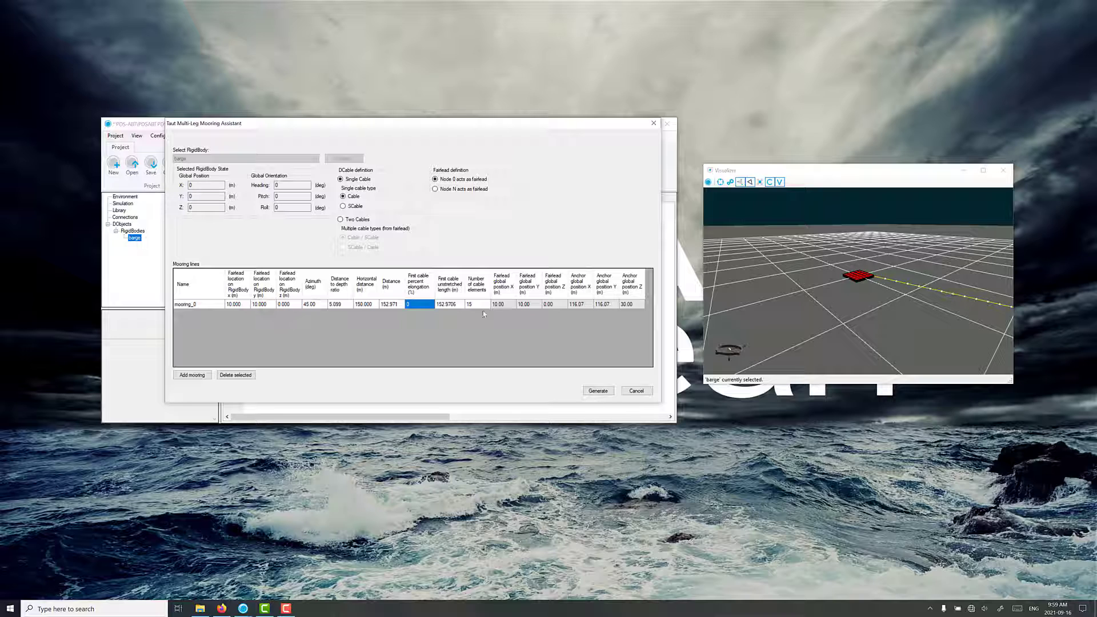
Add a second mooring line with its fairlead on the barge at x -10 m and y 10 m.
{"action": "left_click", "coordinate": [194, 376]}
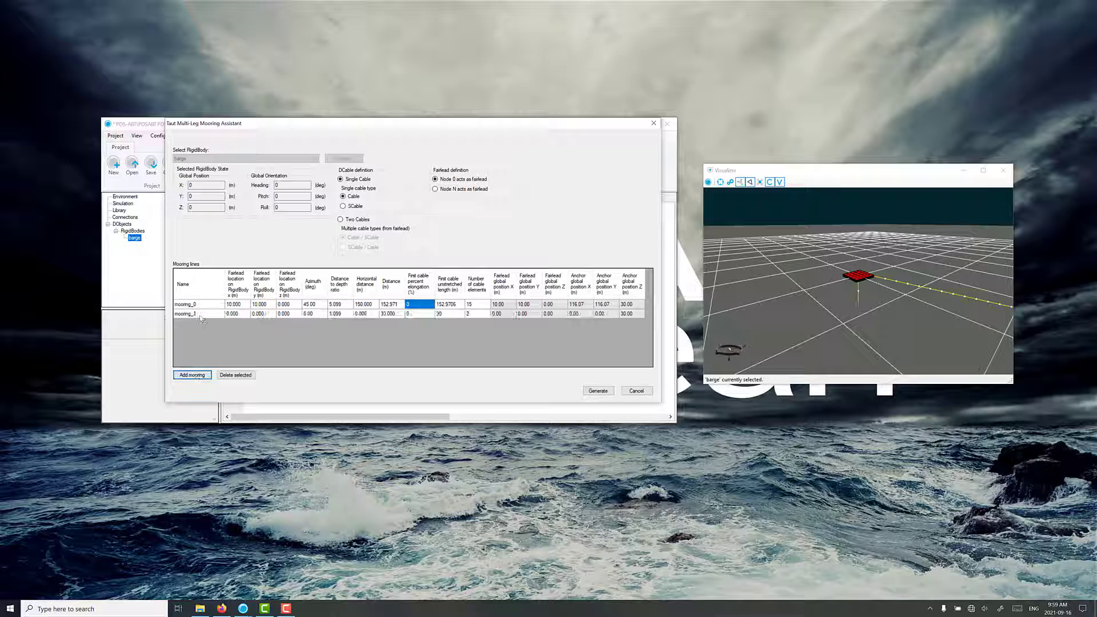
{"action": "left_click", "coordinate": [241, 317]}
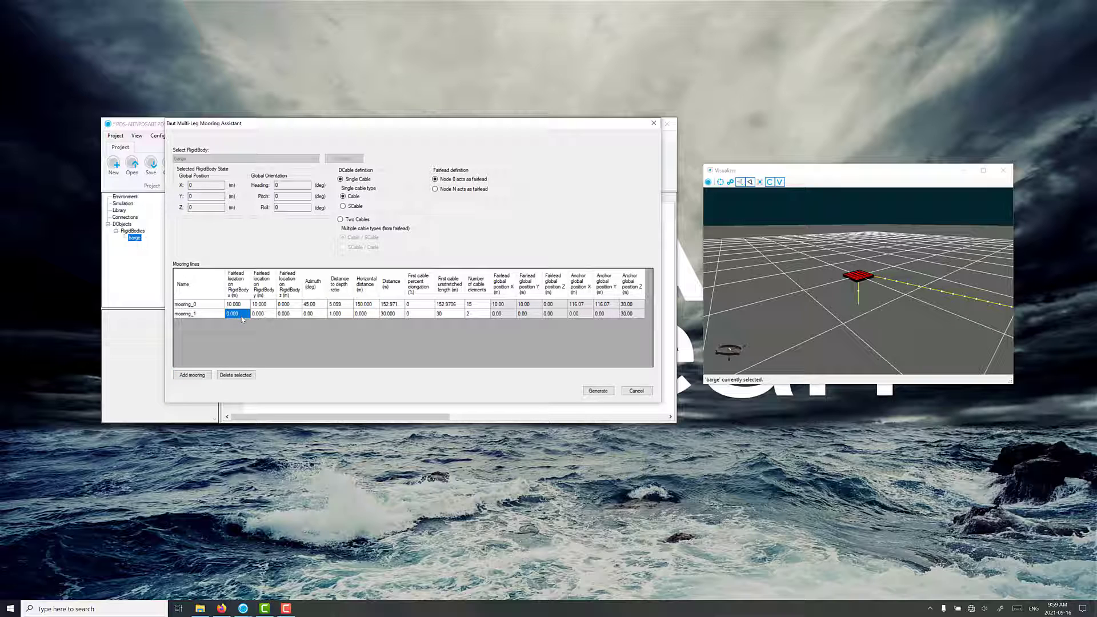
{"action": "type", "text": "-10"}
{"action": "key", "text": "Tab"}
{"action": "type", "text": "1"}
{"action": "key", "text": "Tab"}
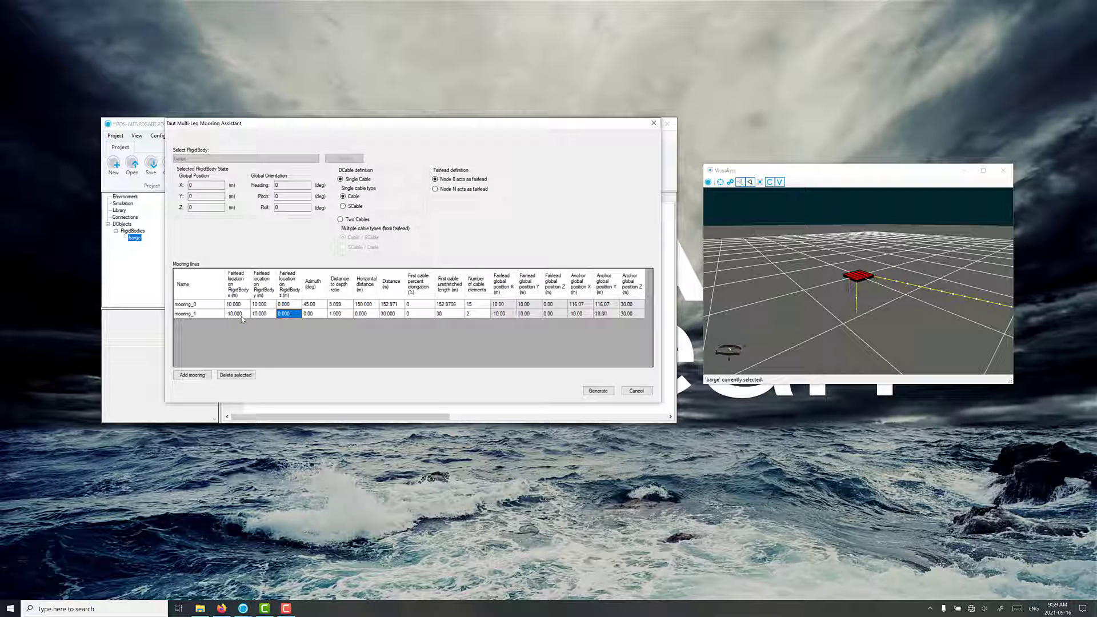
{"action": "key", "text": "Tab"}
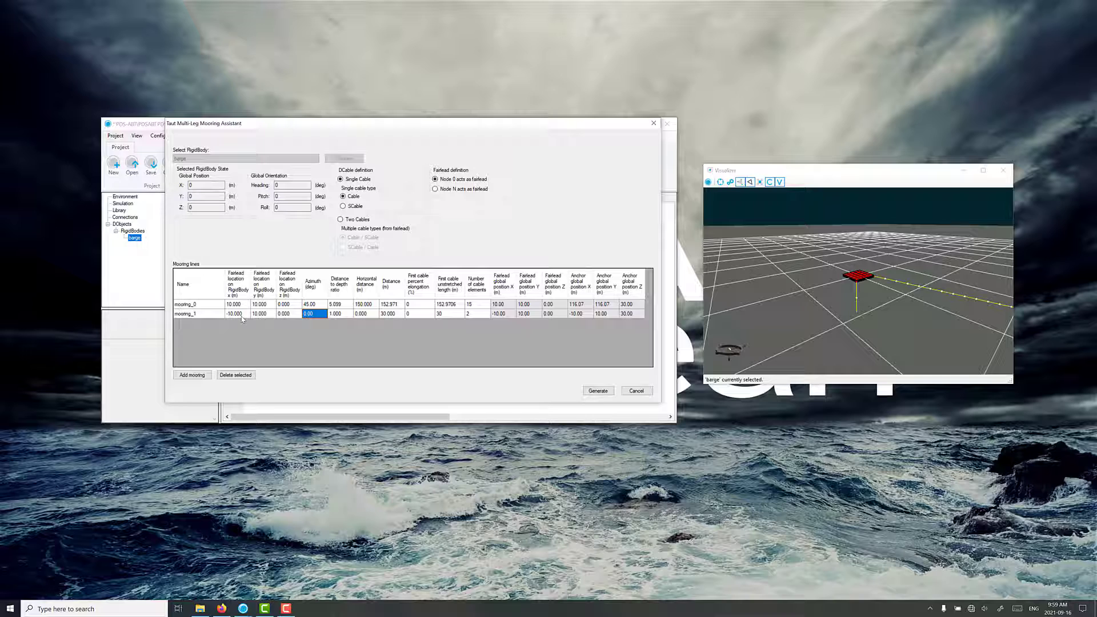
Give the second mooring line an azimuth of 135 degrees, a horizontal distance of 150 m and 15 cable elements.
{"action": "type", "text": "135"}
{"action": "key", "text": "Tab"}
{"action": "key", "text": "Tab"}
{"action": "type", "text": "150"}
{"action": "key", "text": "Tab"}
{"action": "left_click", "coordinate": [477, 314]}
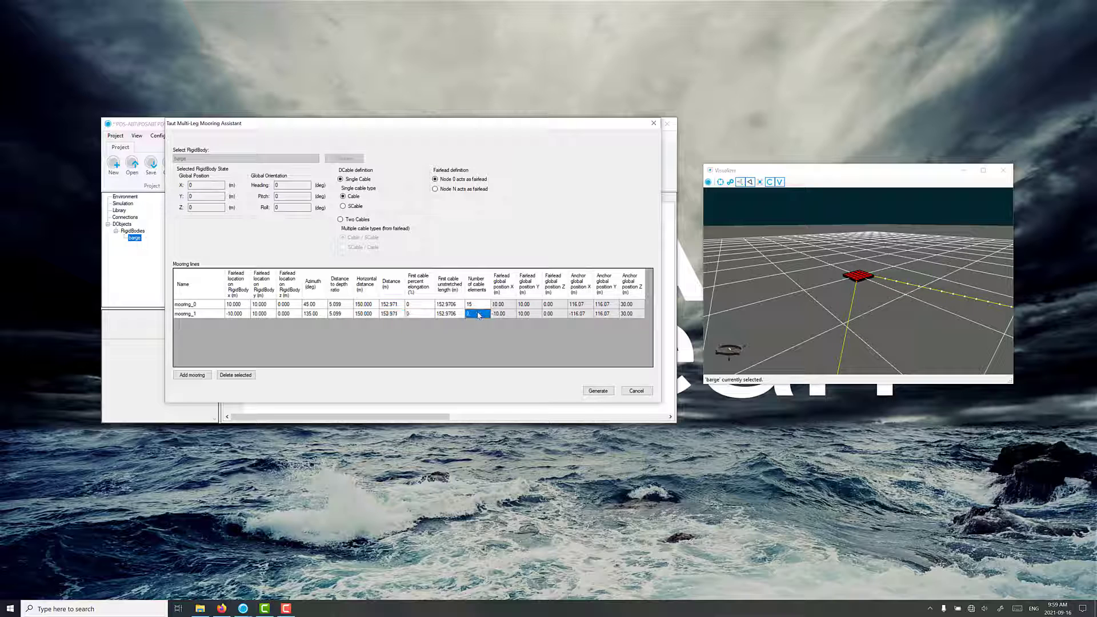
{"action": "type", "text": "15"}
{"action": "left_click", "coordinate": [427, 314]}
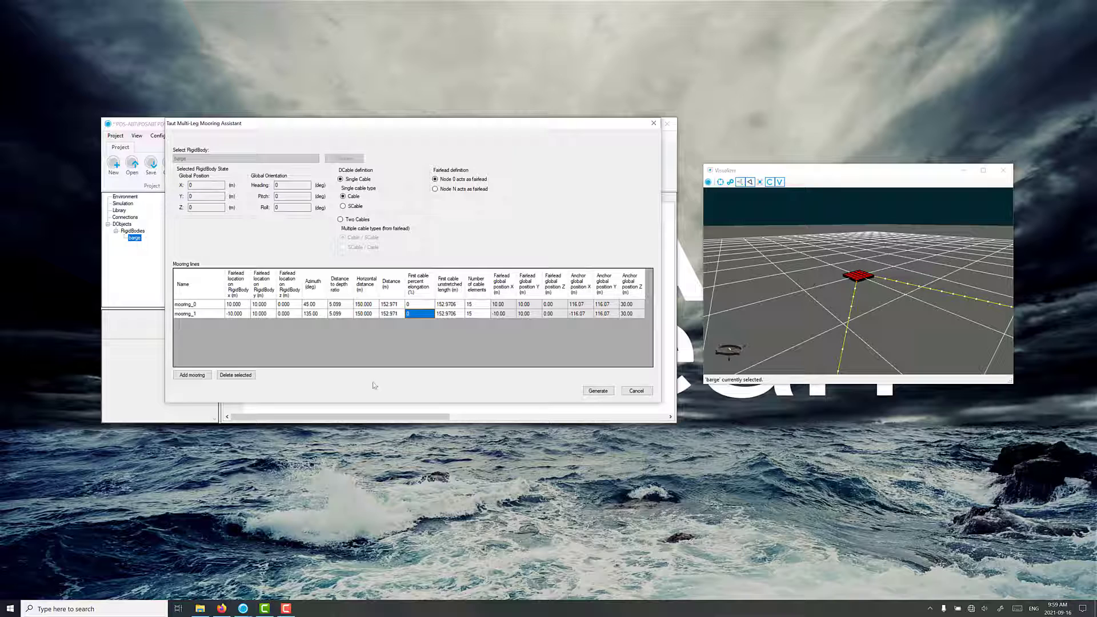
Add a third mooring line with its fairlead on the barge at x -10 m and y -10 m.
{"action": "left_click", "coordinate": [193, 375]}
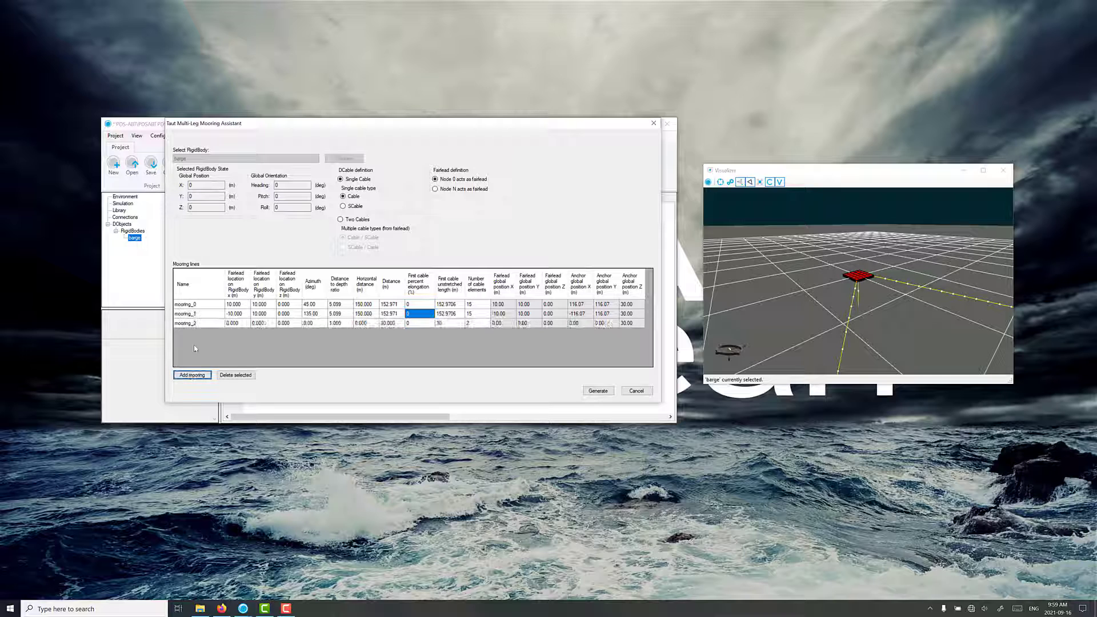
{"action": "left_click", "coordinate": [236, 324]}
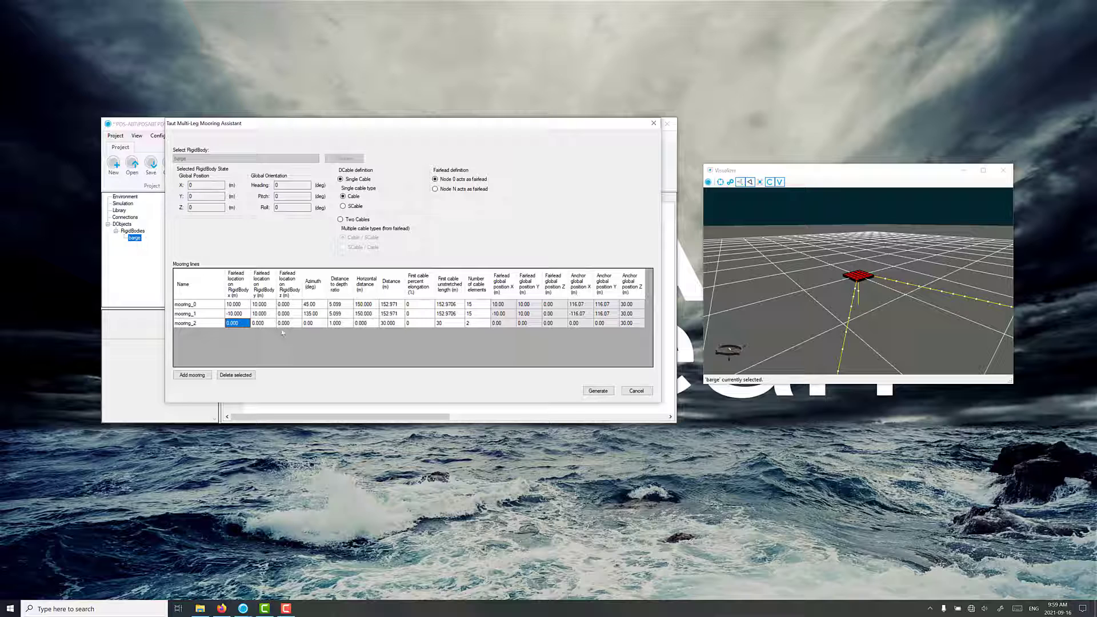
{"action": "type", "text": "-10"}
{"action": "left_click", "coordinate": [268, 324]}
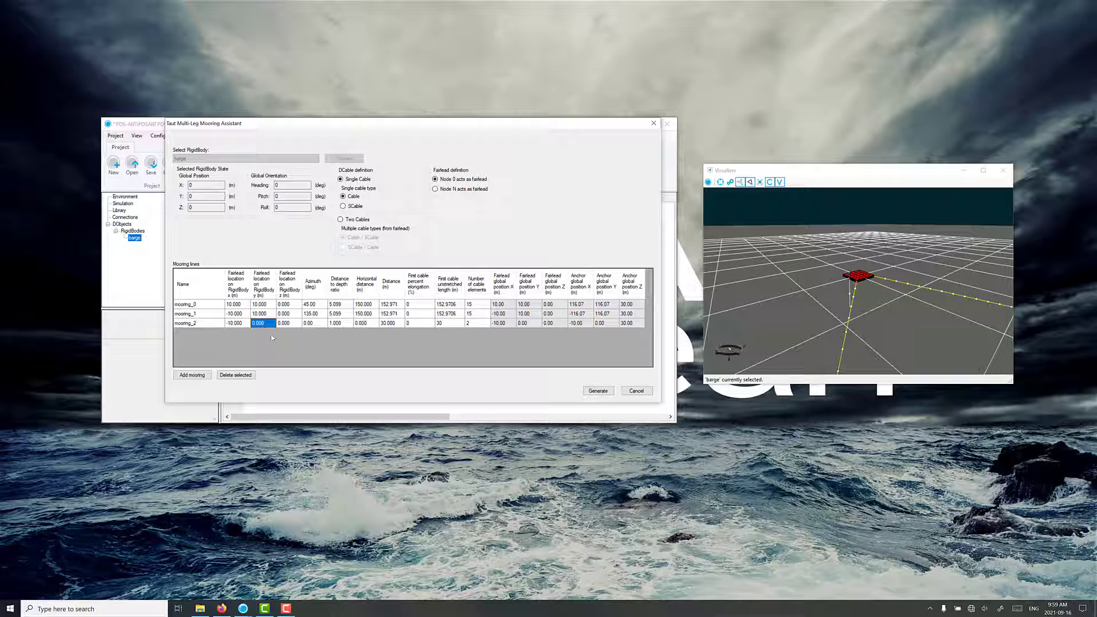
{"action": "type", "text": "-10"}
{"action": "key", "text": "Tab"}
Give the third mooring line an azimuth of 225 degrees, a horizontal distance of 150 m and 15 cable elements.
{"action": "left_click", "coordinate": [311, 324]}
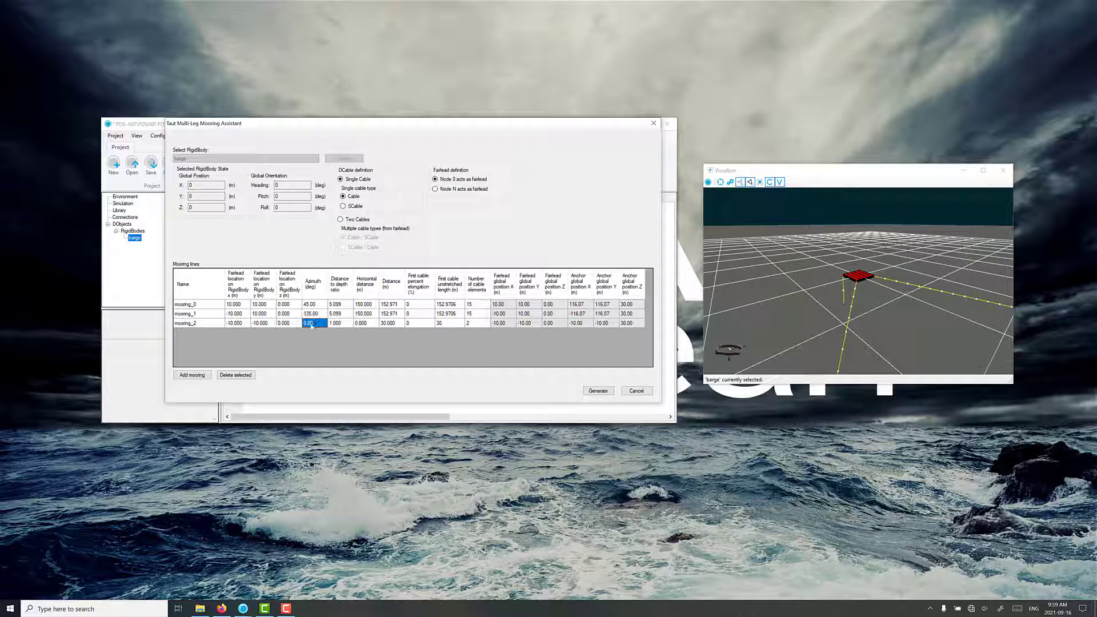
{"action": "type", "text": "225"}
{"action": "left_click", "coordinate": [340, 324]}
{"action": "left_click", "coordinate": [365, 324]}
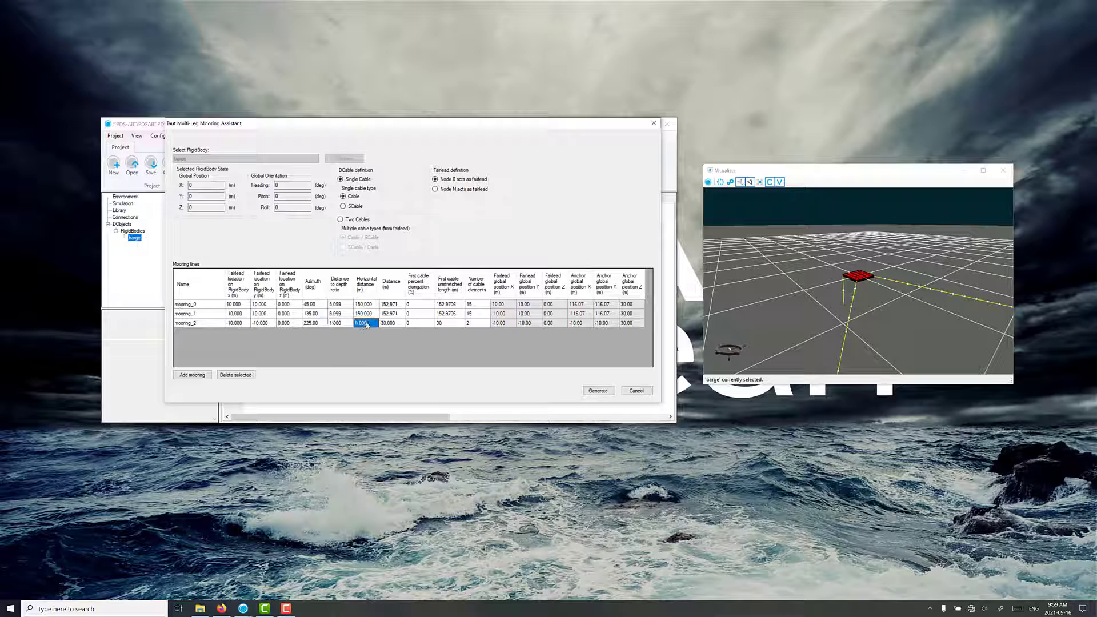
{"action": "type", "text": "150"}
{"action": "left_click", "coordinate": [384, 324]}
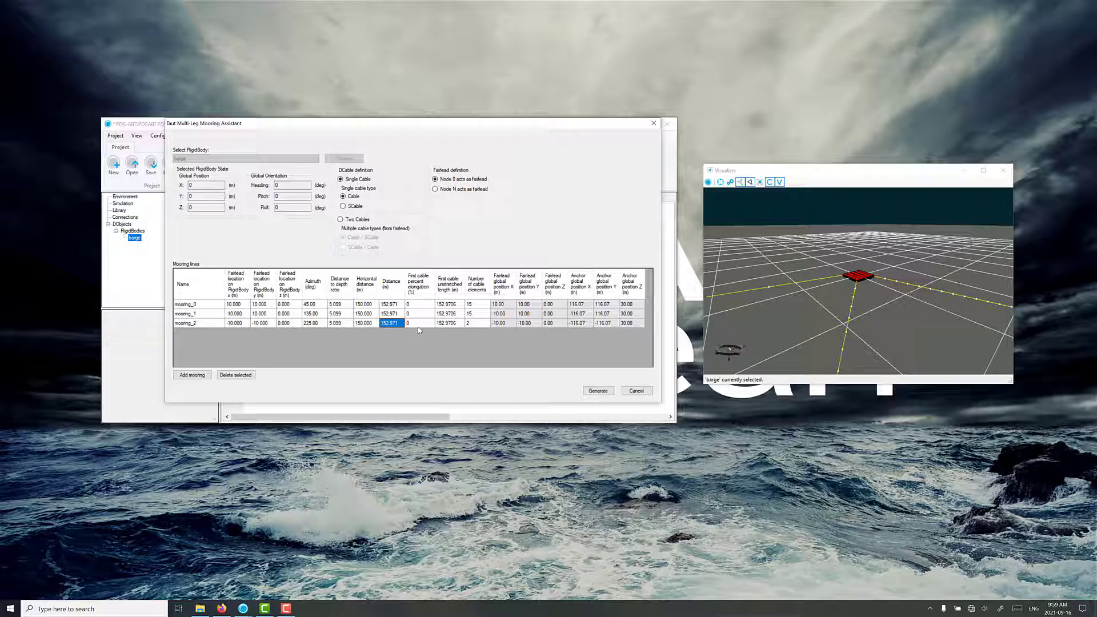
{"action": "left_click", "coordinate": [473, 324]}
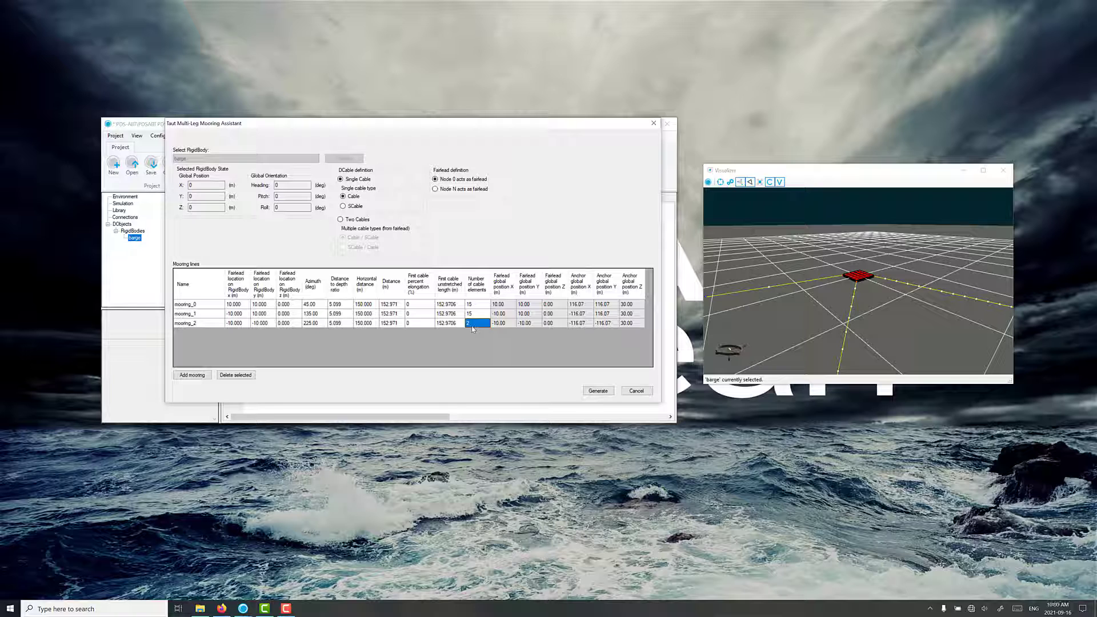
{"action": "type", "text": "15"}
Add a fourth mooring line with its fairlead on the barge at x 10 m and y -10 m.
{"action": "left_click", "coordinate": [192, 375]}
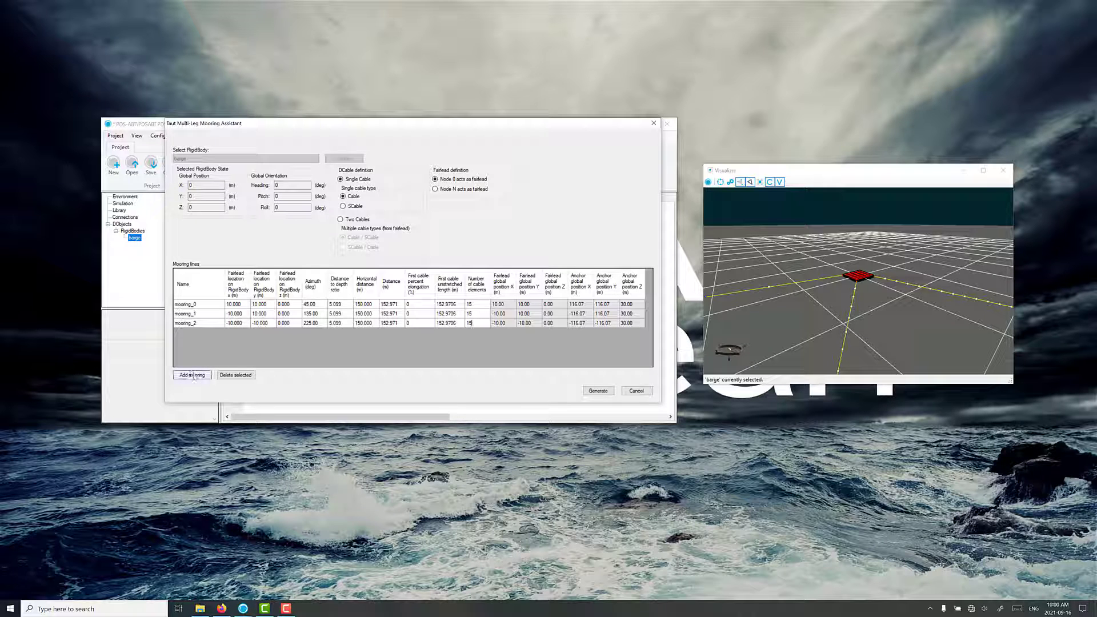
{"action": "left_click", "coordinate": [193, 375]}
{"action": "left_click", "coordinate": [236, 334]}
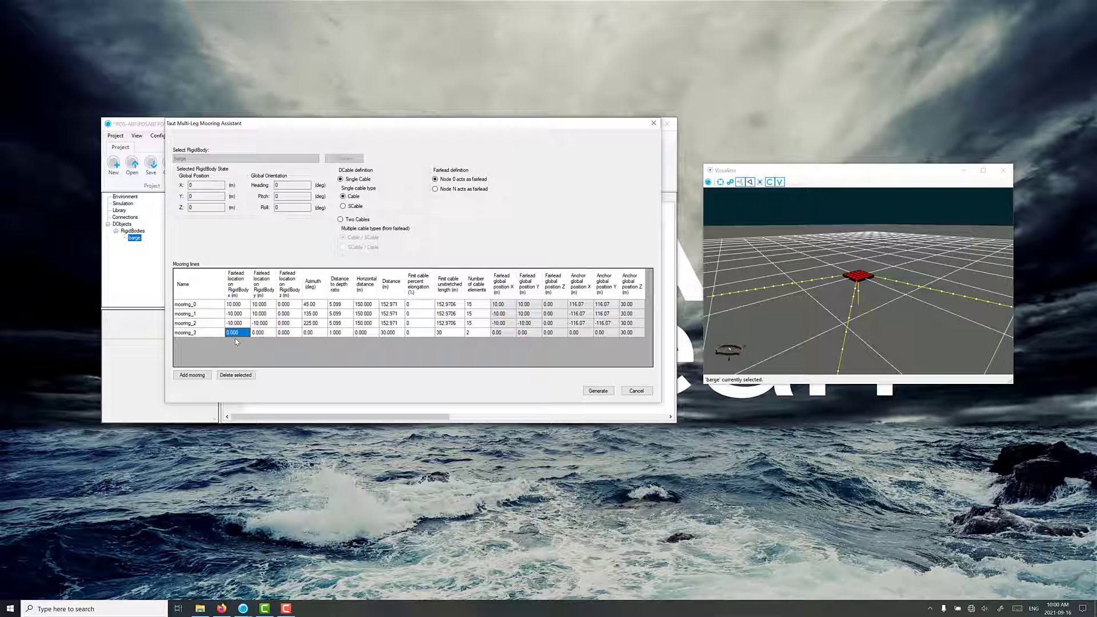
{"action": "type", "text": "10"}
{"action": "key", "text": "Tab"}
{"action": "type", "text": "-10"}
{"action": "key", "text": "Tab"}
{"action": "key", "text": "Tab"}
Give the fourth mooring line an azimuth of 315 degrees, a horizontal distance of 150 m and 15 cable elements.
{"action": "type", "text": "315"}
{"action": "left_click", "coordinate": [339, 336]}
{"action": "left_click", "coordinate": [367, 337]}
{"action": "type", "text": "150"}
{"action": "key", "text": "Return"}
{"action": "left_click", "coordinate": [452, 335]}
{"action": "left_click", "coordinate": [481, 333]}
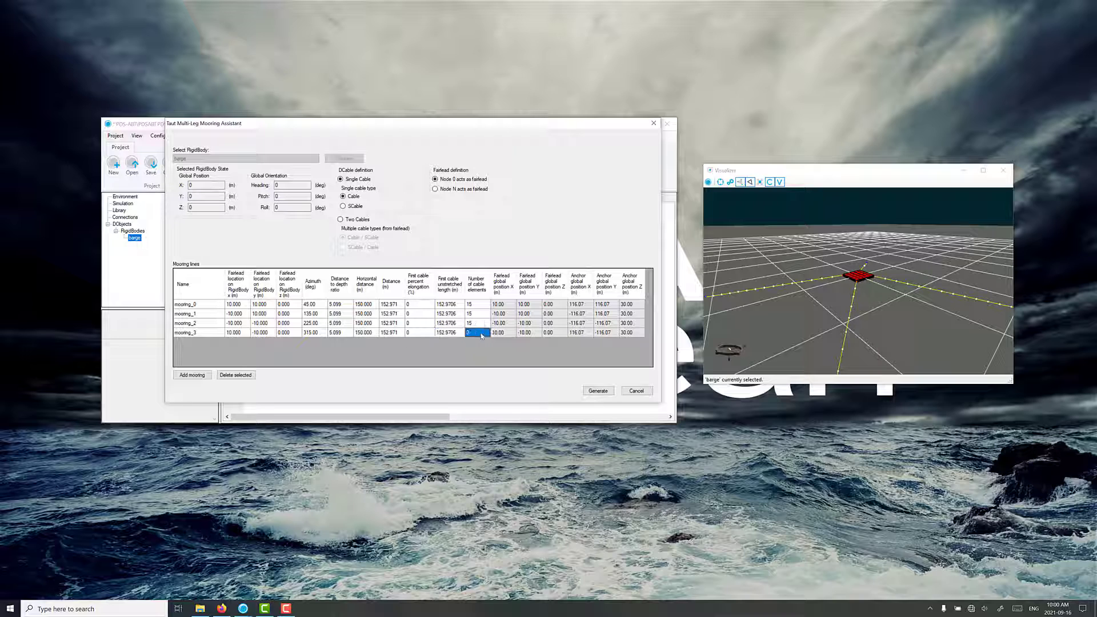
{"action": "type", "text": "15"}
{"action": "left_click", "coordinate": [473, 323]}
Generate the four mooring lines for the barge and inspect their layout in the visualizer.
{"action": "left_click", "coordinate": [598, 391]}
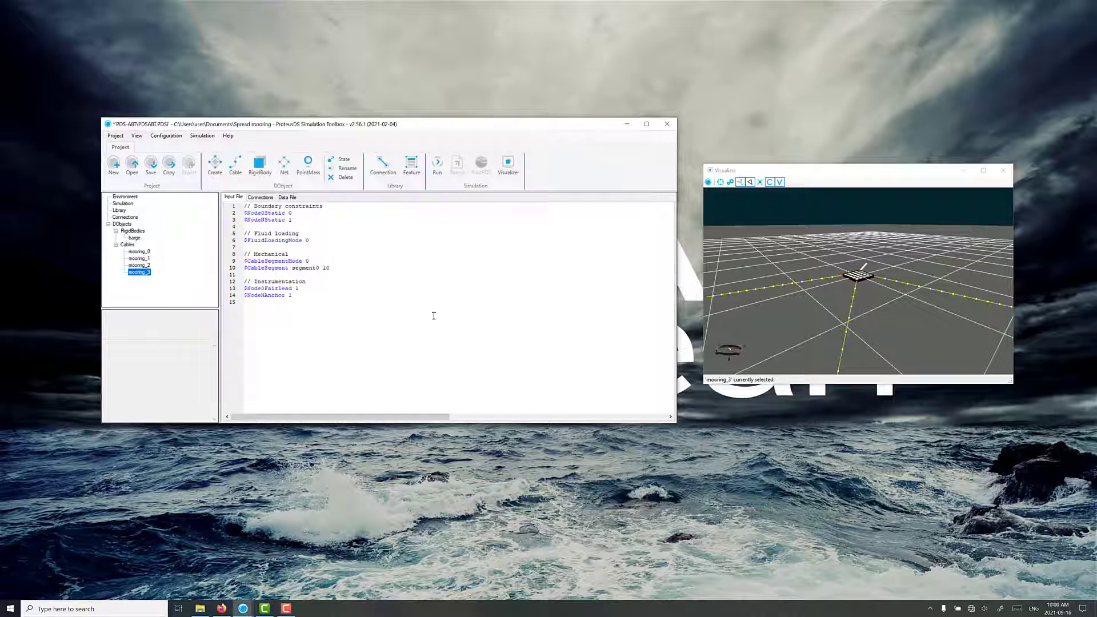
{"action": "left_click_drag", "start_coordinate": [843, 272], "coordinate": [911, 308]}
{"action": "left_click_drag", "start_coordinate": [815, 312], "coordinate": [854, 305]}
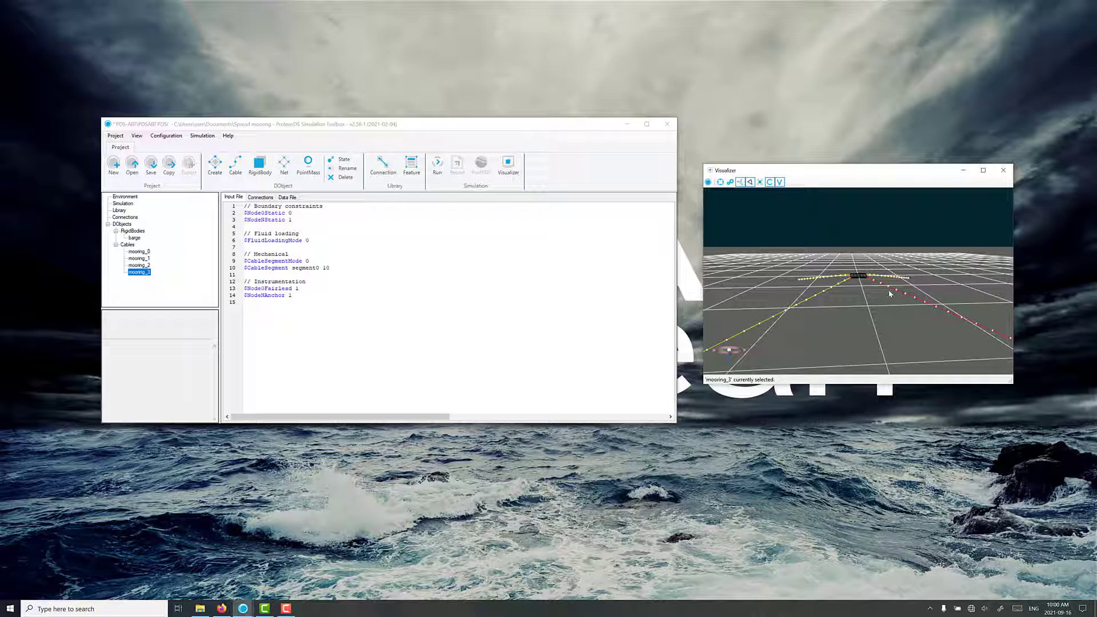
{"action": "left_click_drag", "start_coordinate": [890, 294], "coordinate": [774, 308]}
{"action": "left_click_drag", "start_coordinate": [868, 323], "coordinate": [771, 306]}
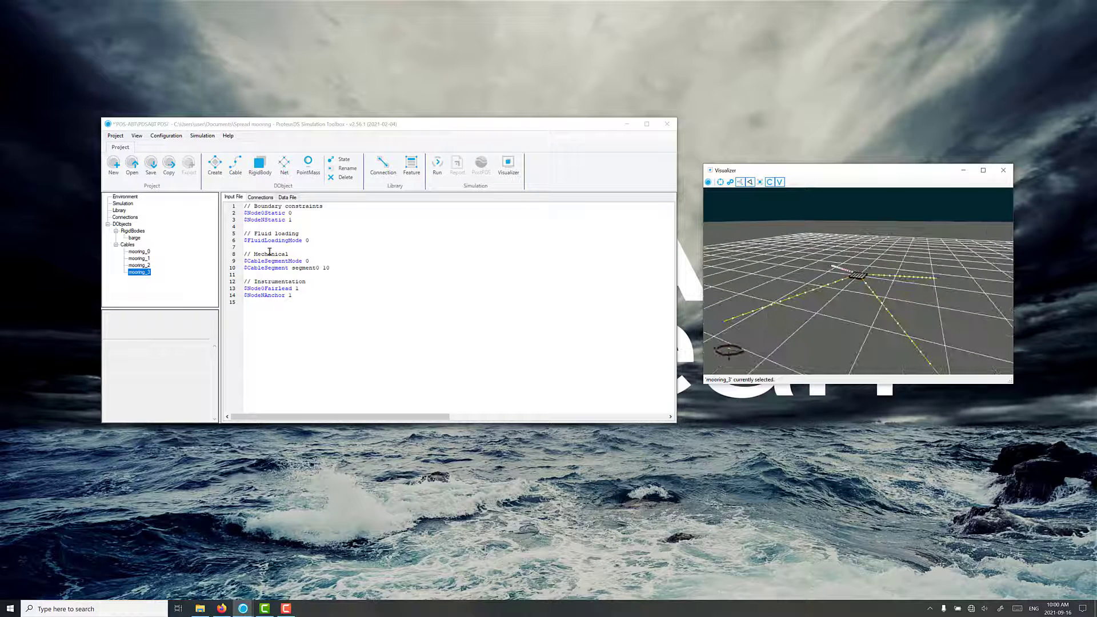
Examine the connection between mooring_2 and the barge, and the input file of mooring_1.
{"action": "left_click", "coordinate": [139, 266]}
{"action": "left_click", "coordinate": [260, 197]}
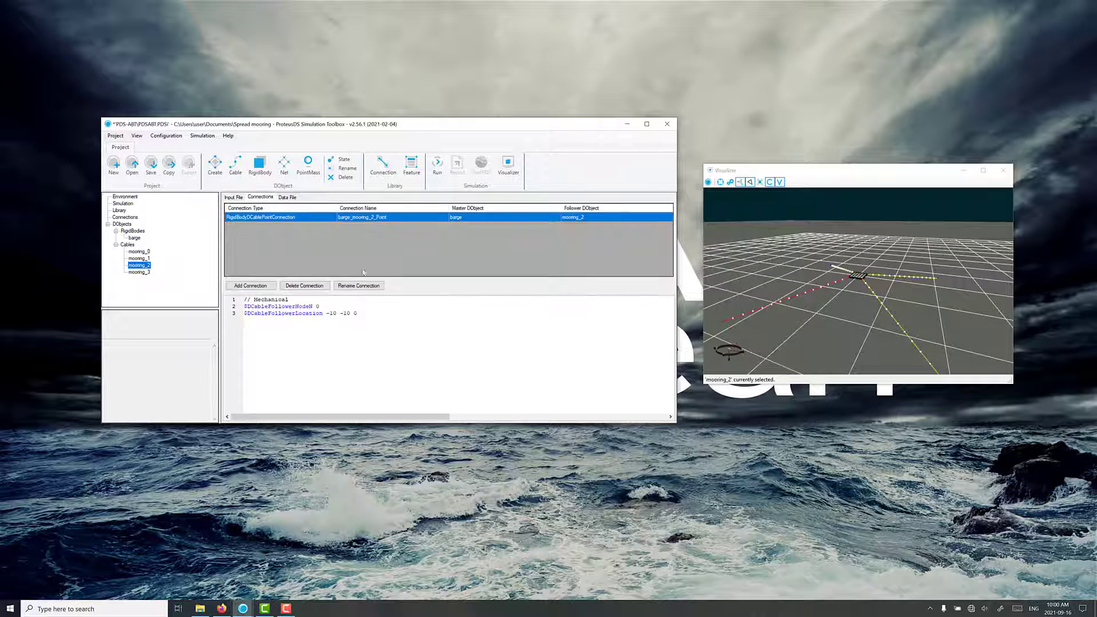
{"action": "left_click", "coordinate": [139, 258]}
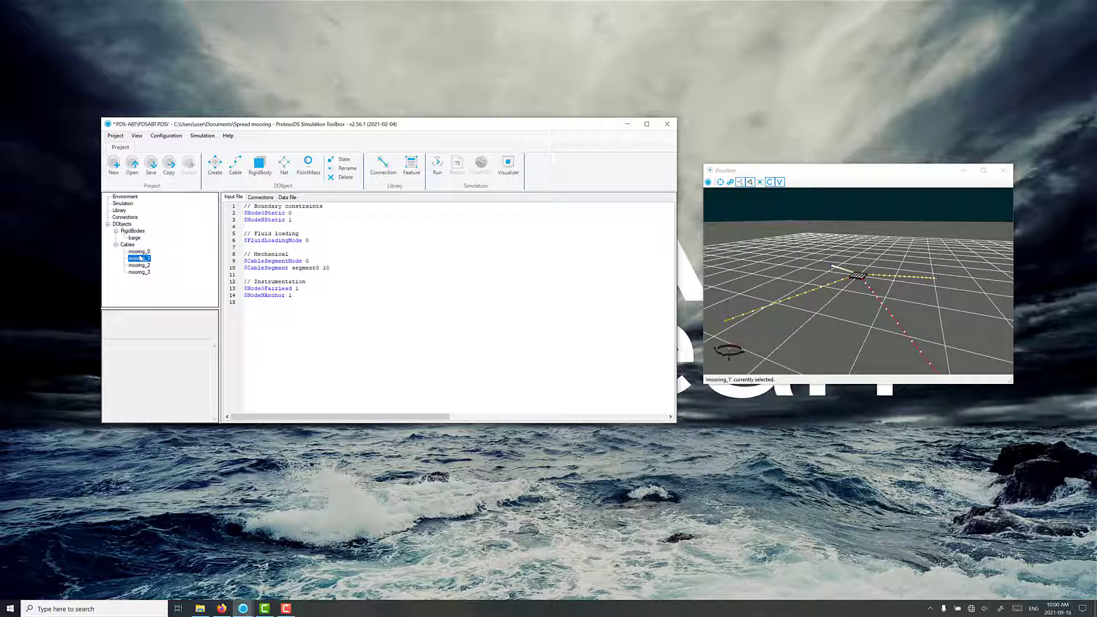